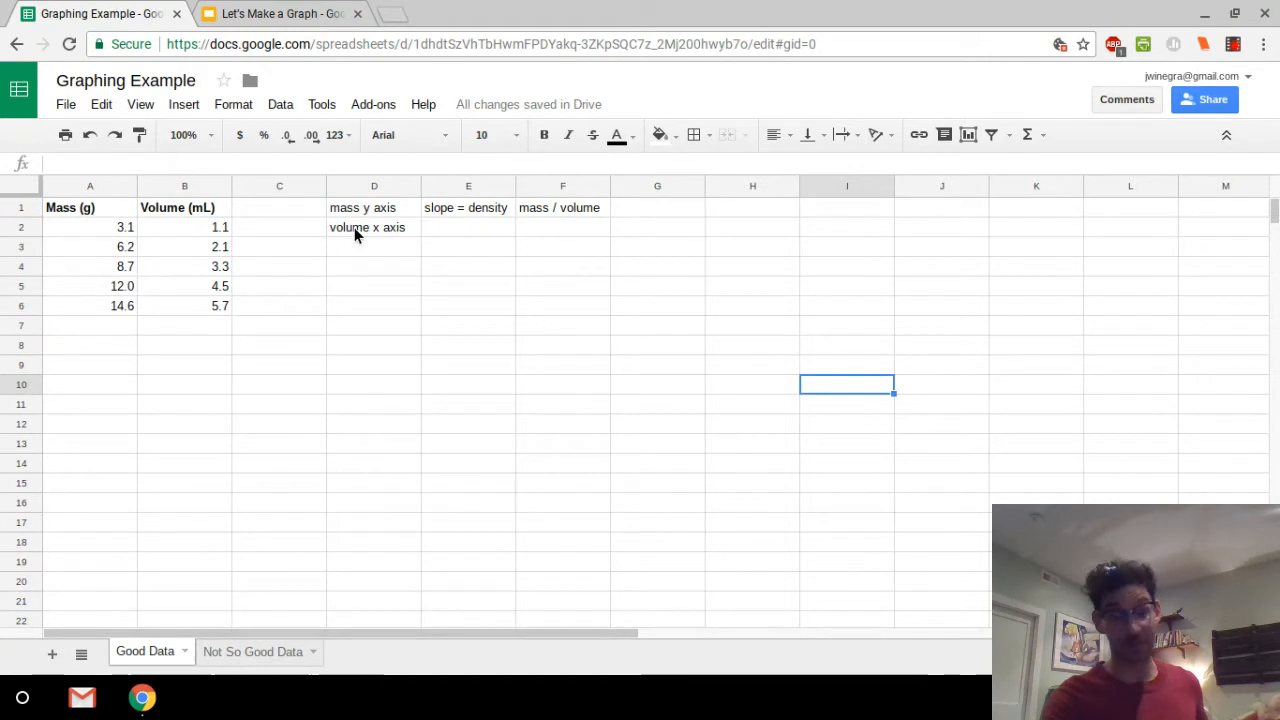
Enter the label "x-axis" in cell B8 and "y-axis" in cell C8
click(196, 350)
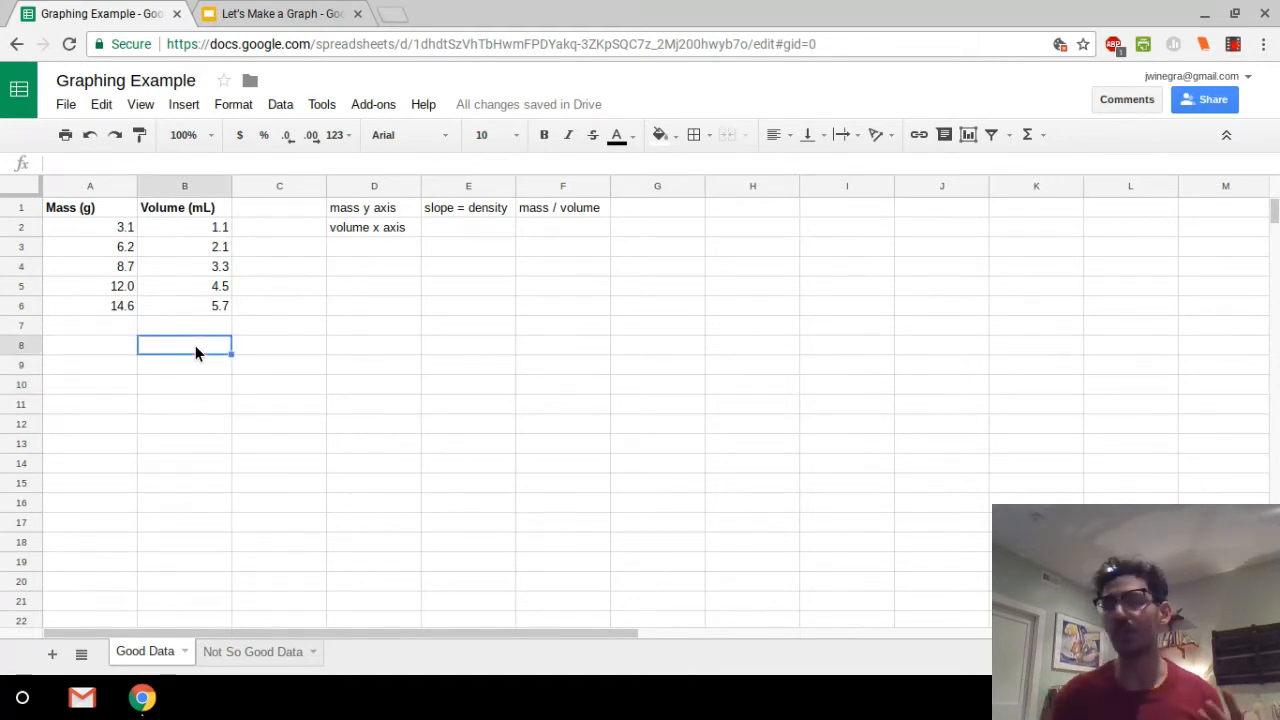
text(x-axis)
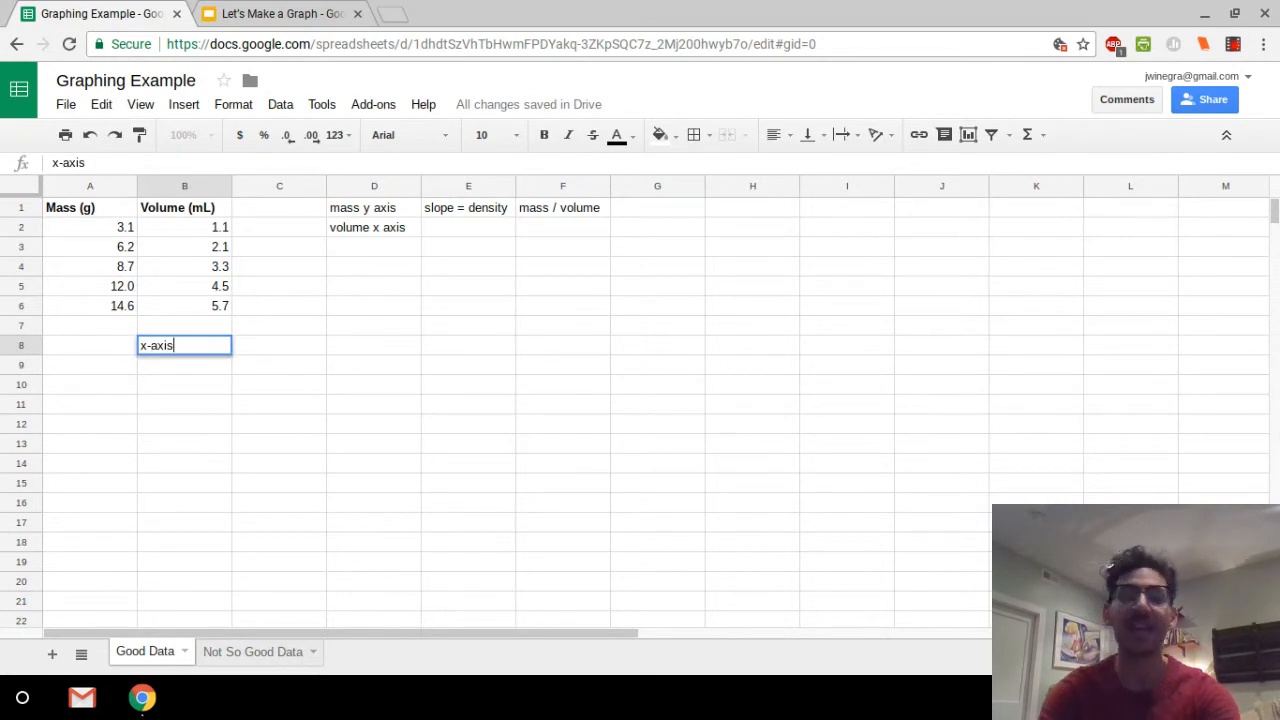
key(Tab)
text(y-axis)
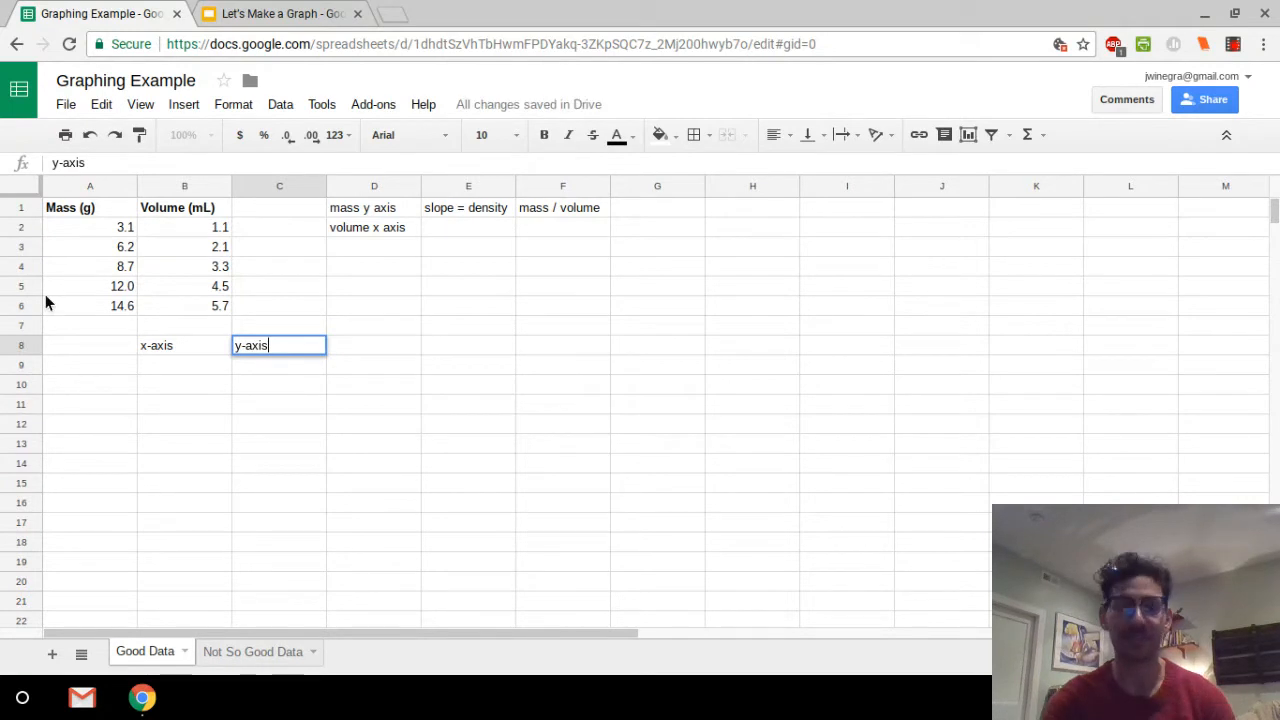
Move the Mass (g) data from A1:A6 to column C, starting at C1, so it follows the Volume column
click(86, 210)
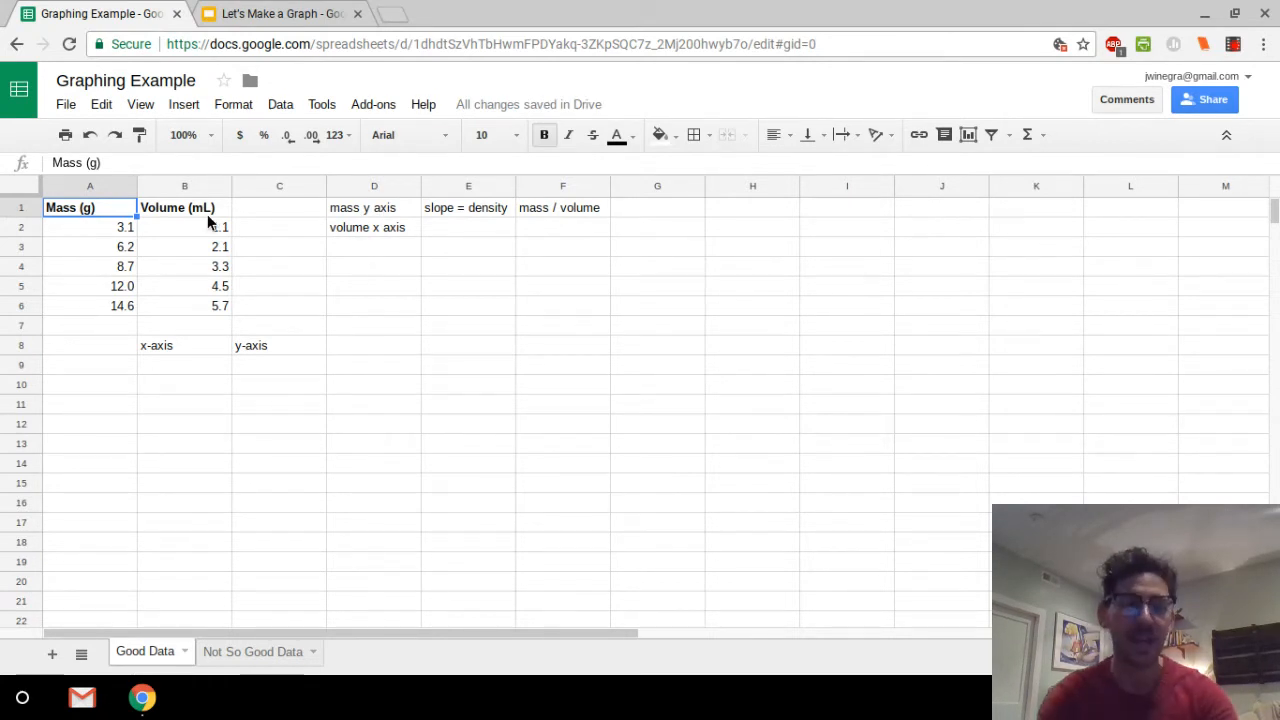
drag(91, 203, 98, 304)
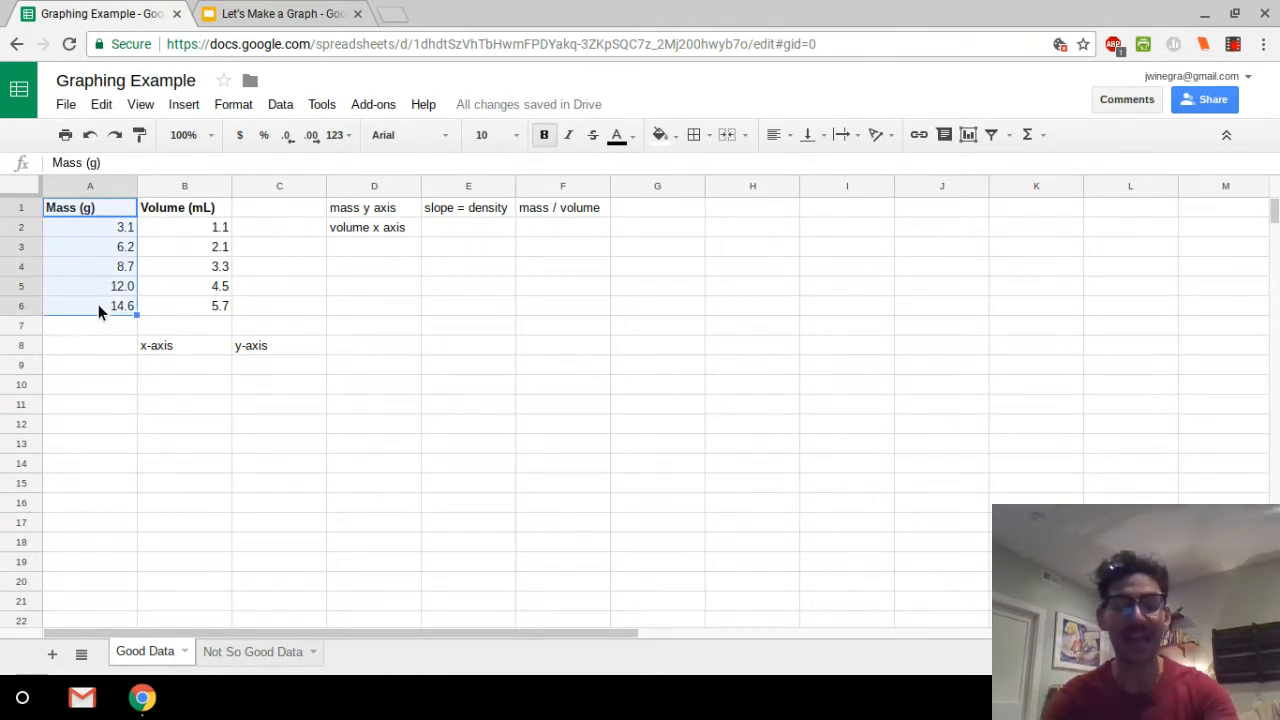
click(291, 206)
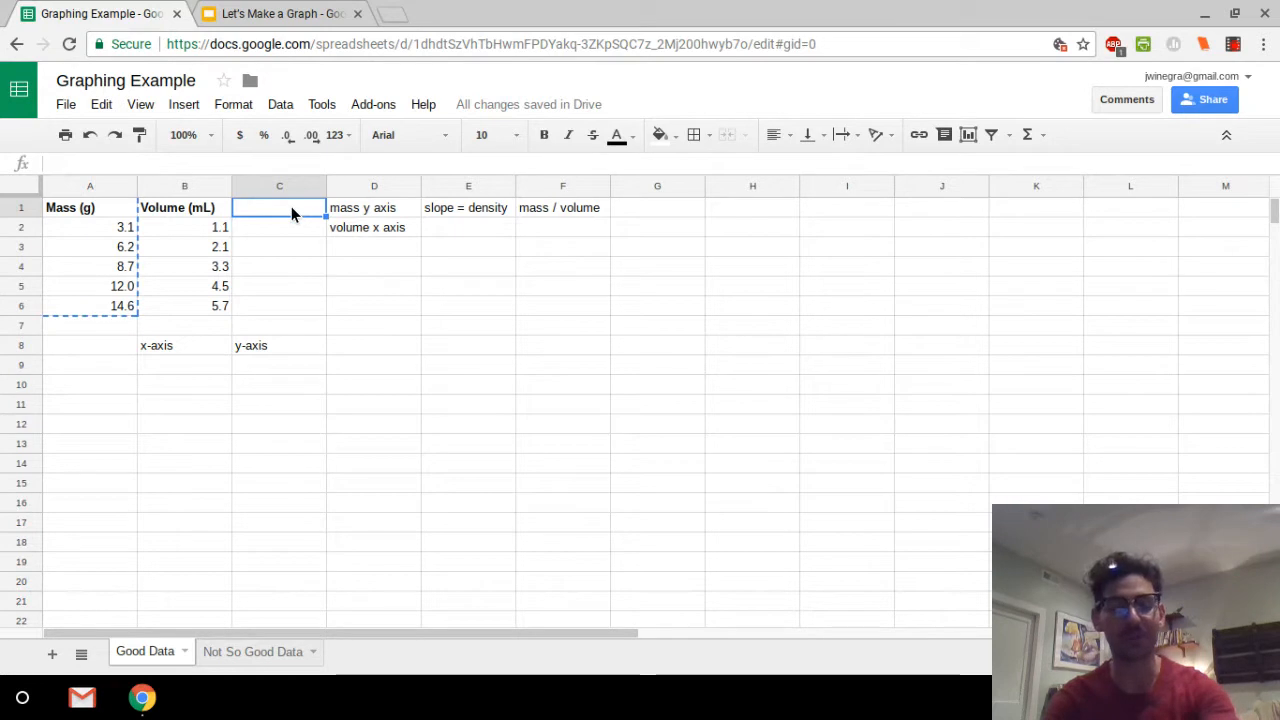
key(ctrl+v)
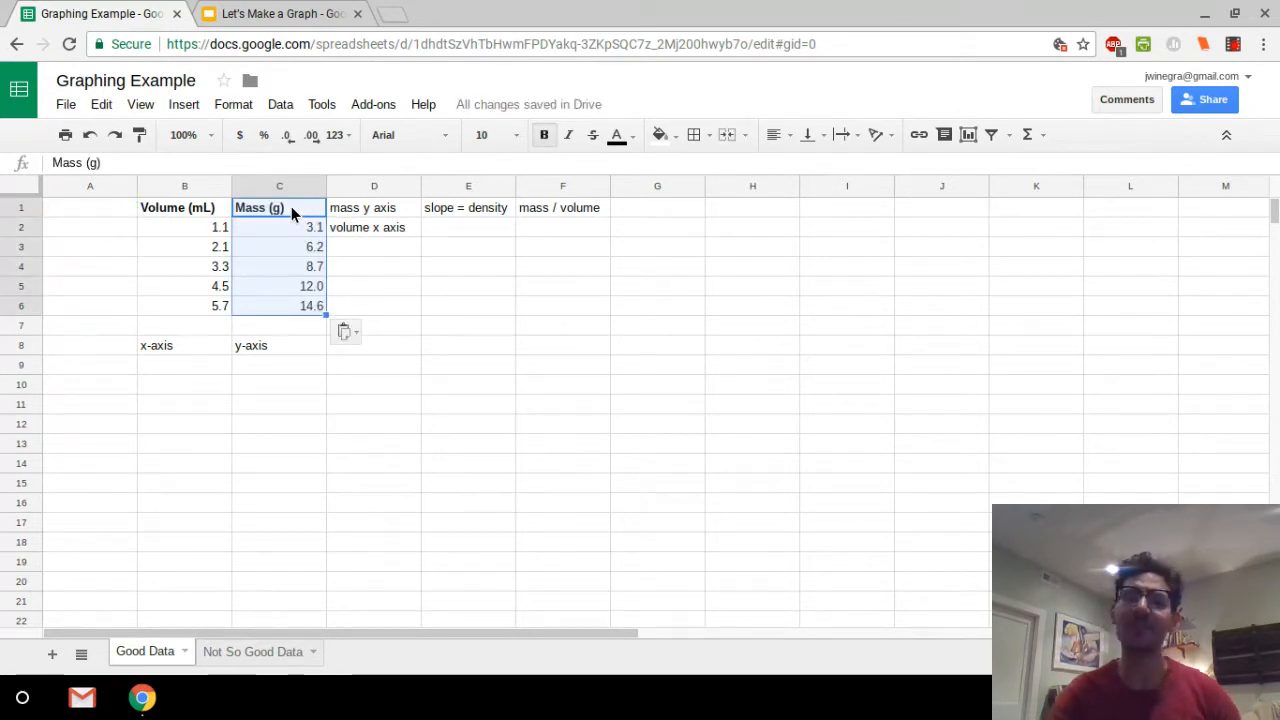
click(435, 304)
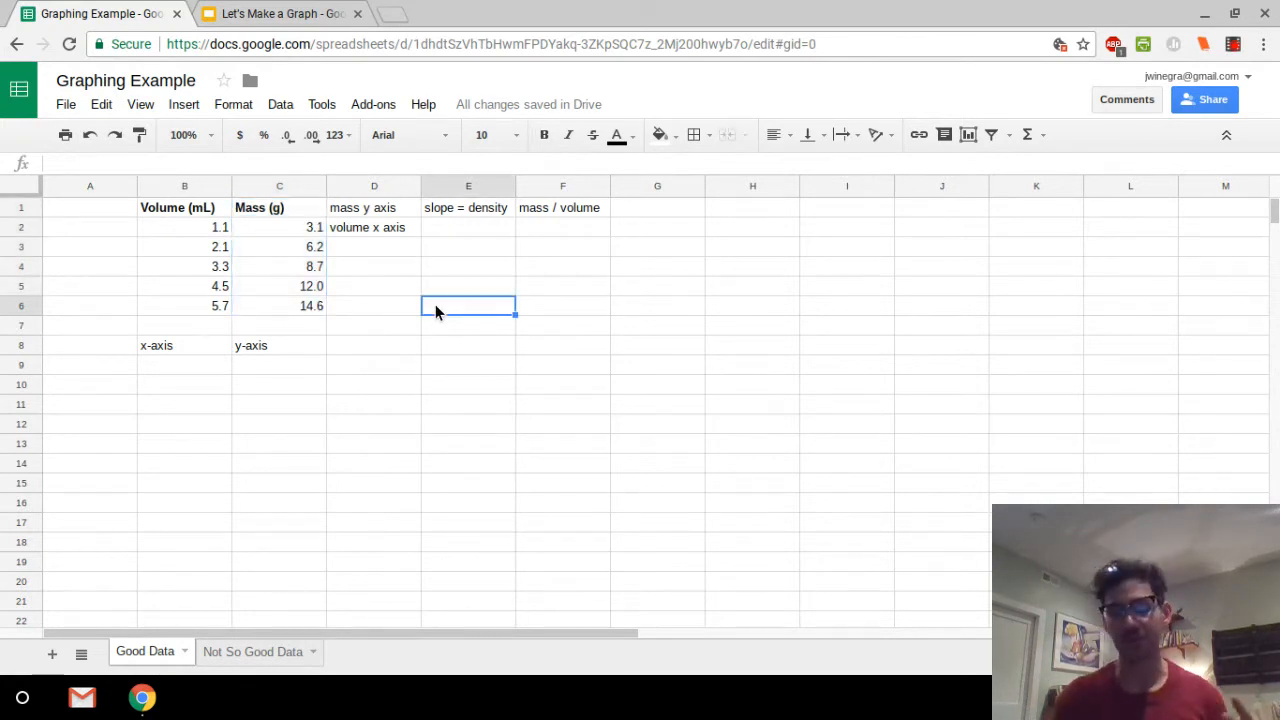
Insert a chart from the volume and mass values in B2:C6
drag(167, 229, 300, 305)
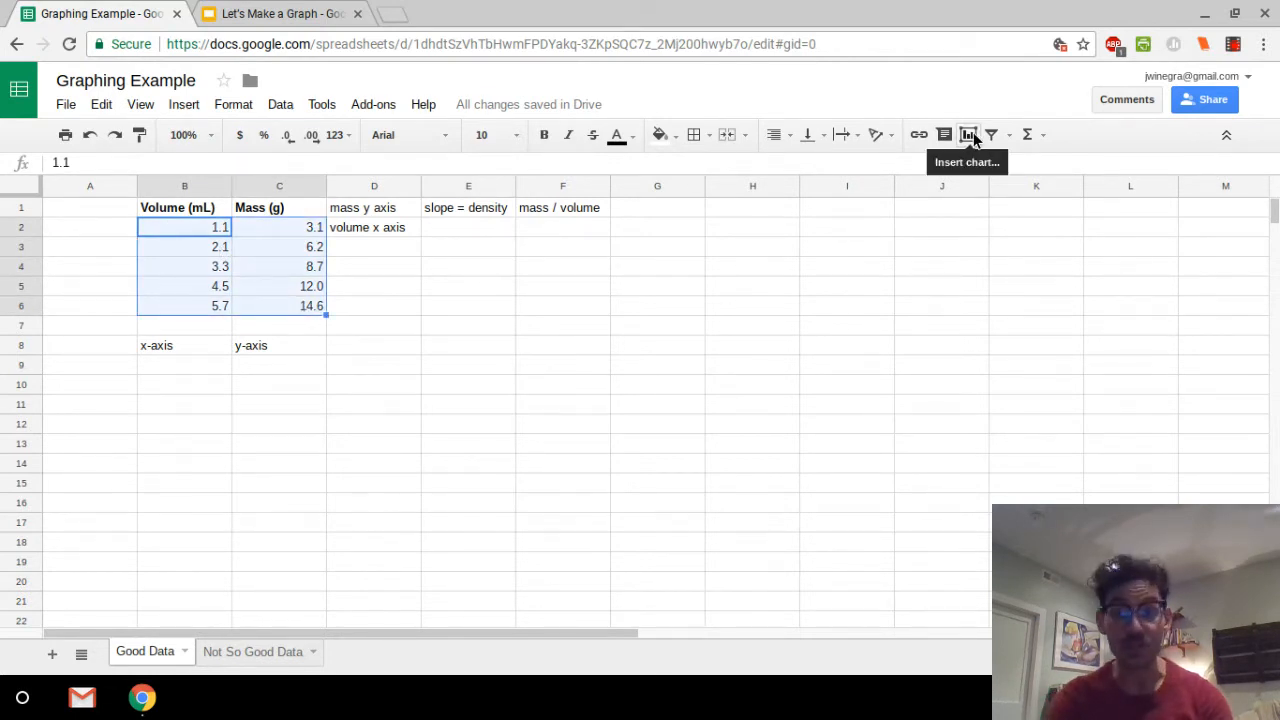
click(186, 106)
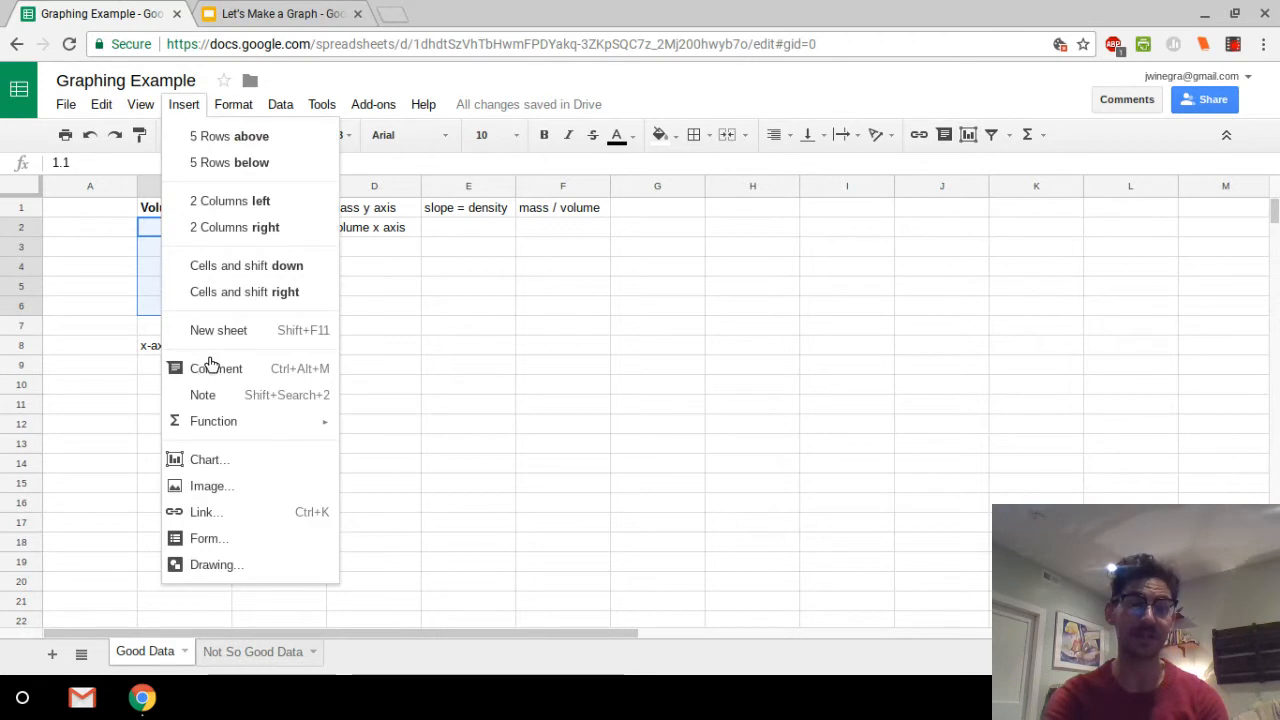
click(219, 466)
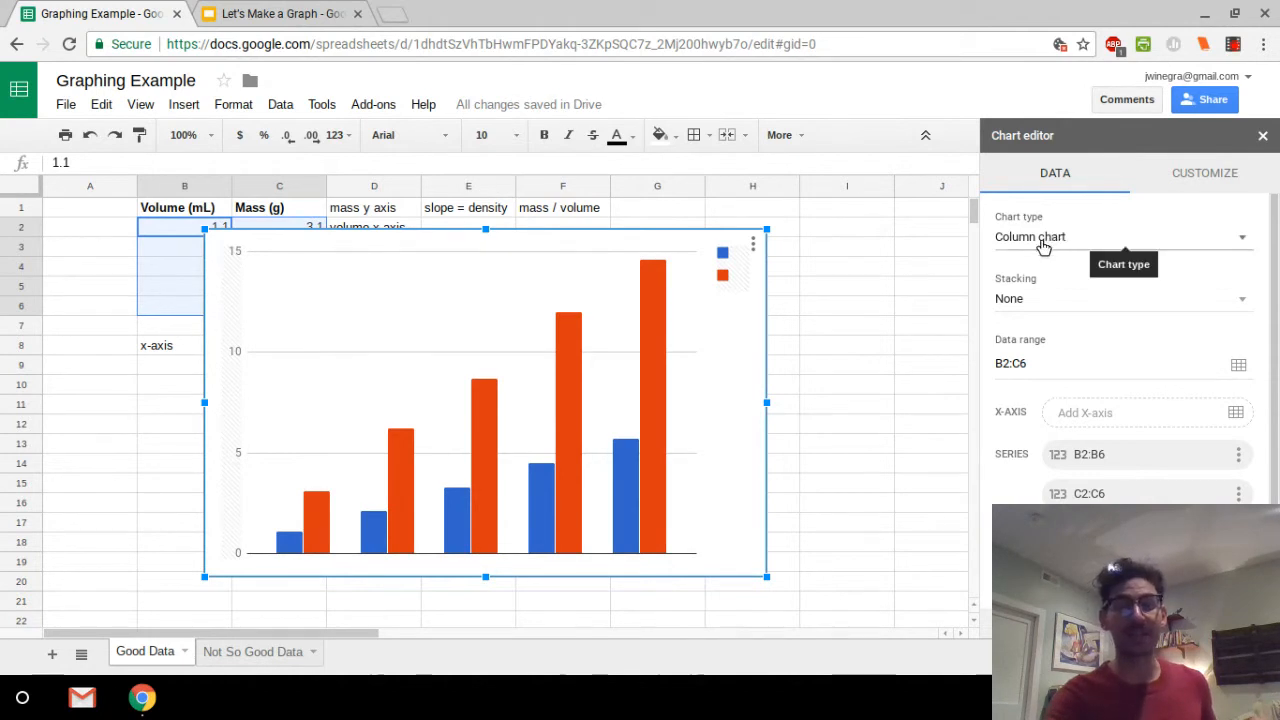
Change the chart type to a scatter chart and move the chart clear of the data columns
click(1056, 247)
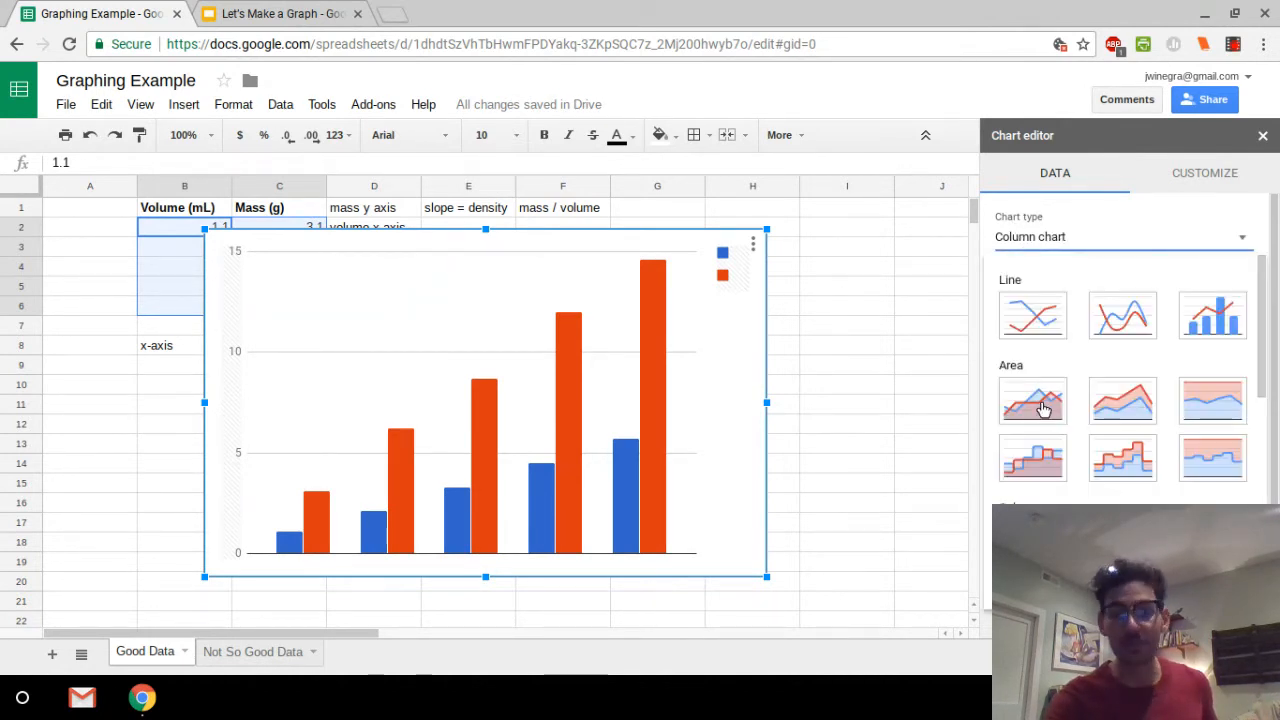
scroll(1051, 421, down, 2)
scroll(1051, 421, down, 6)
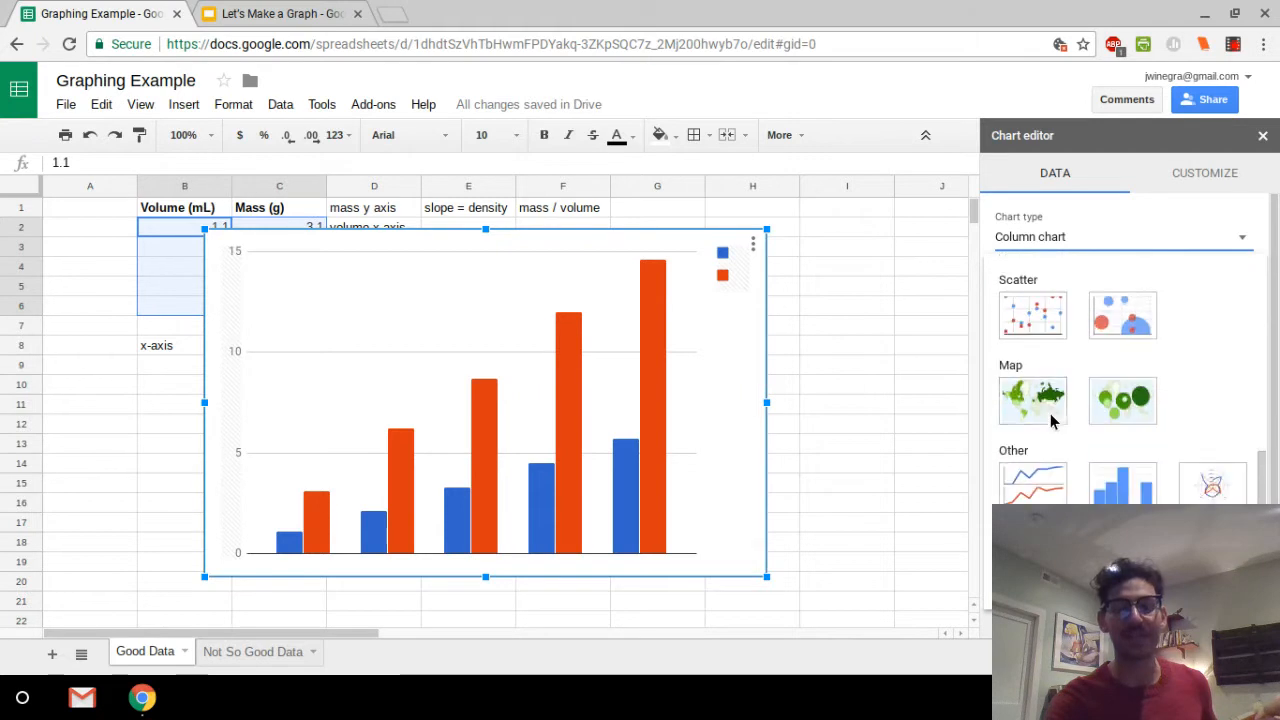
click(1041, 325)
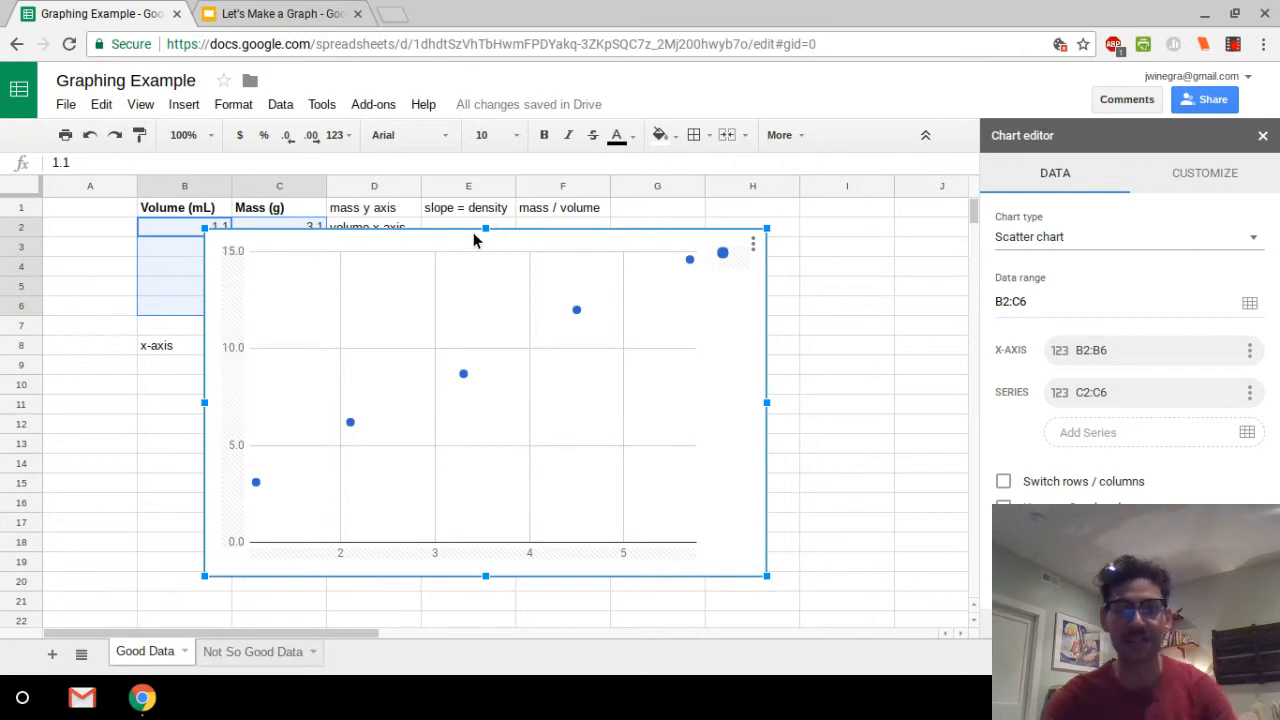
drag(462, 244, 649, 256)
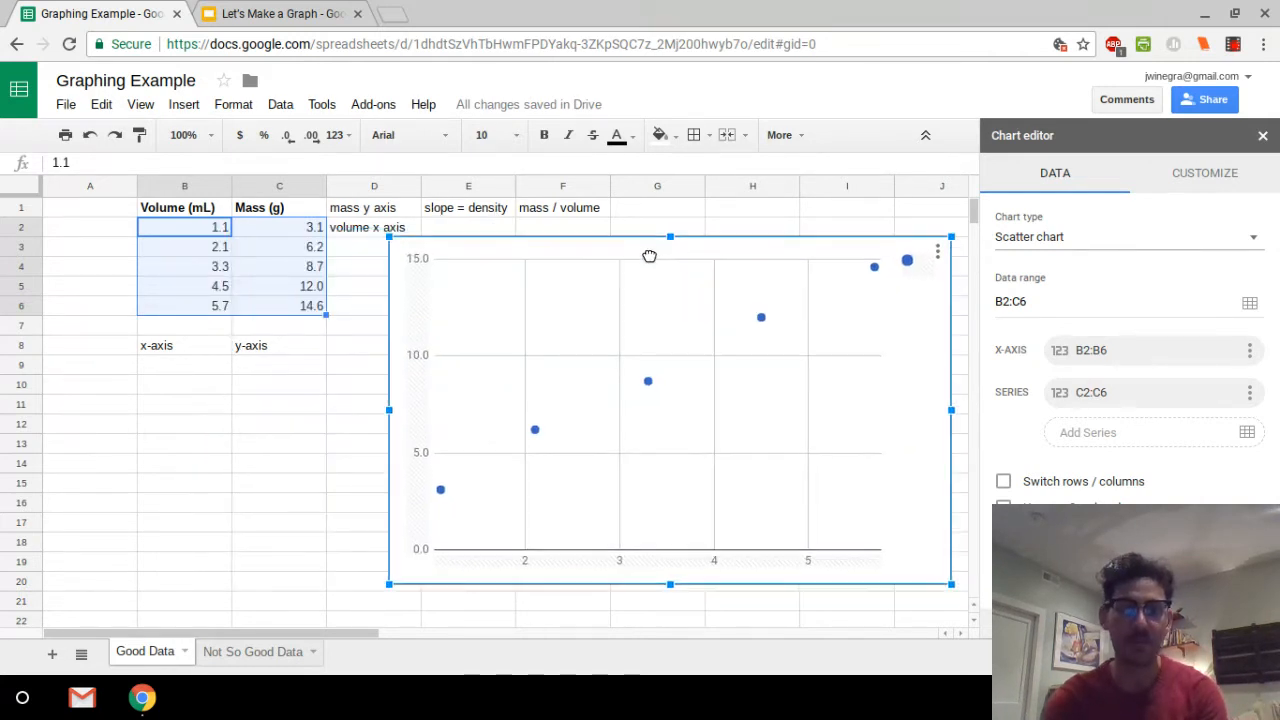
mouse_move(875, 268)
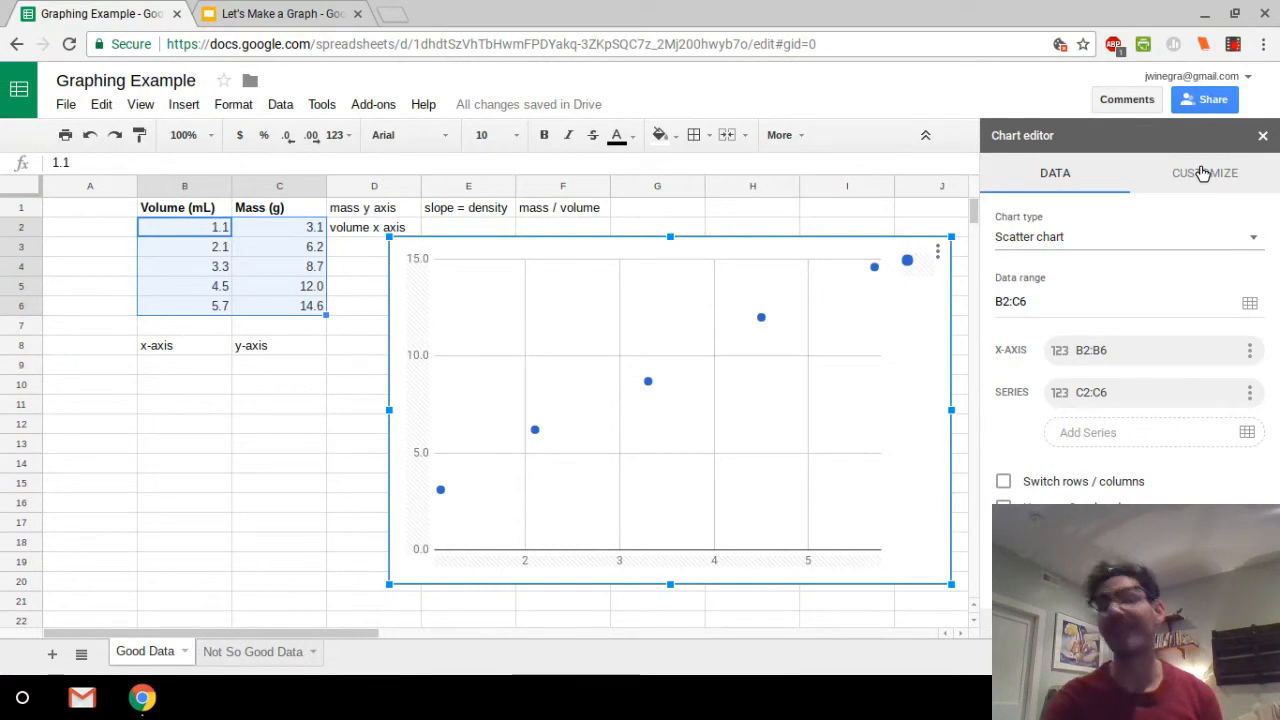
Set the chart title to "Density of Something"
click(1203, 174)
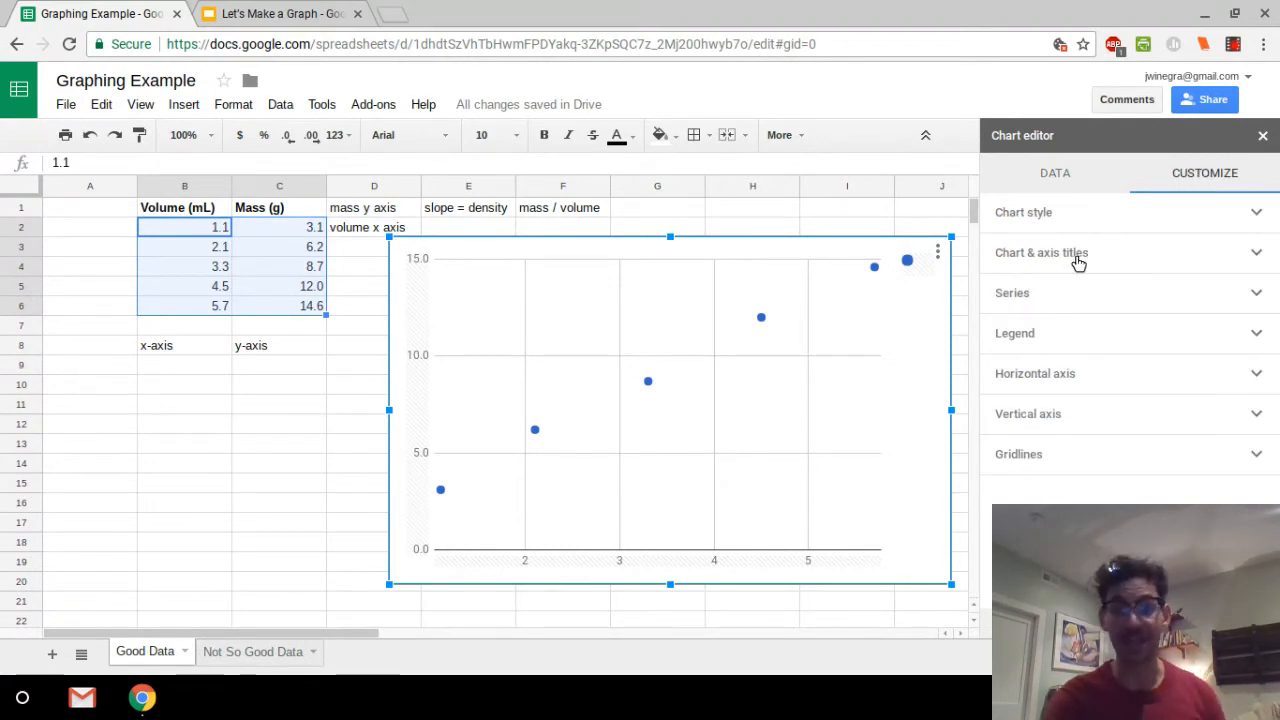
click(1078, 261)
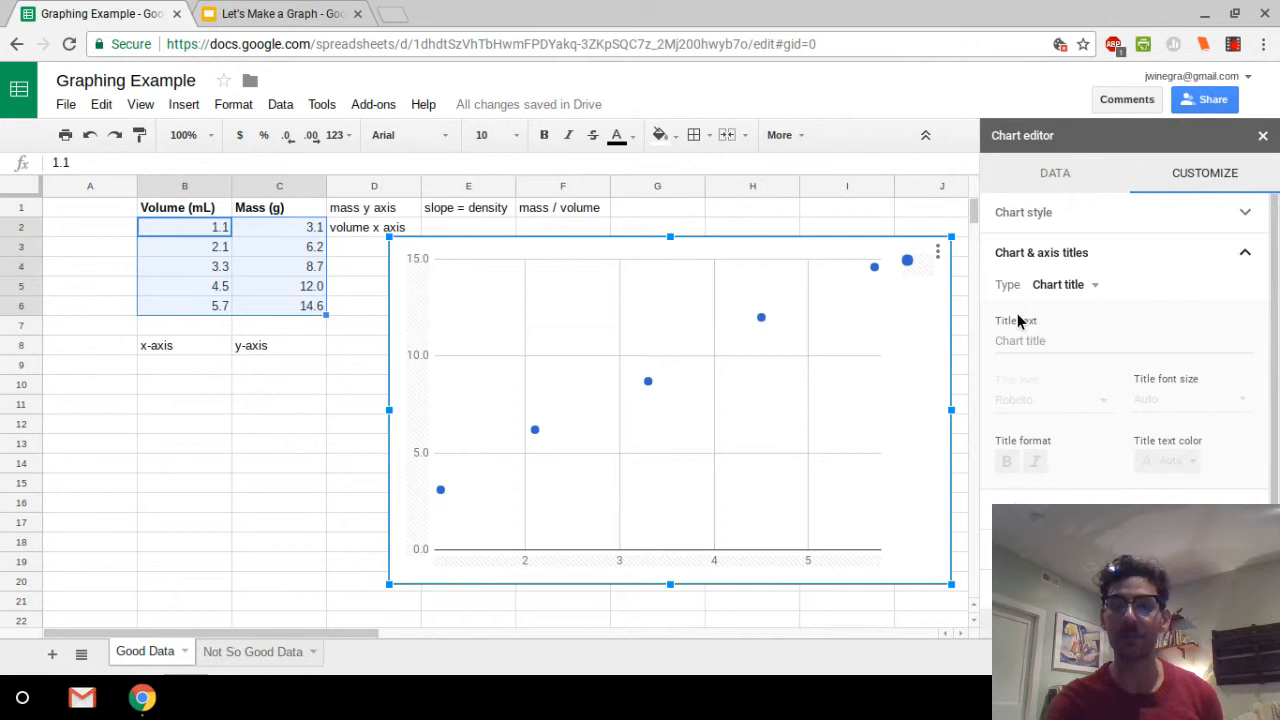
click(1028, 340)
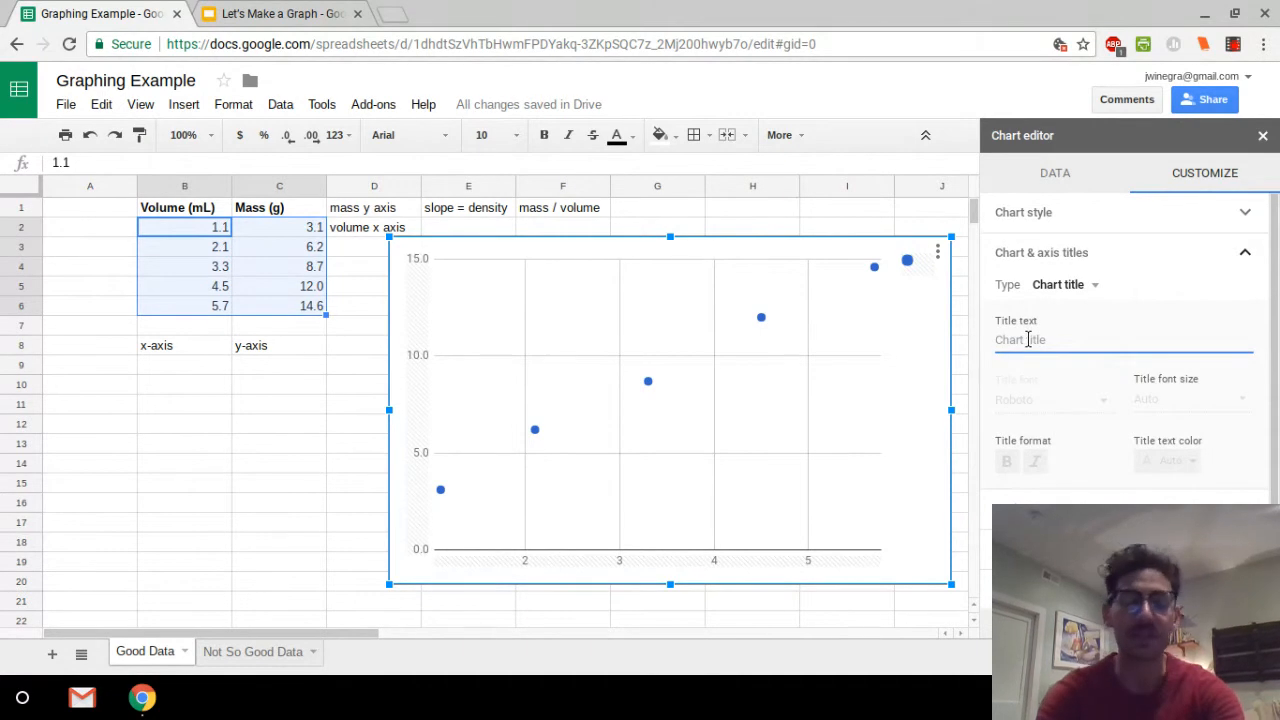
text(Densit)
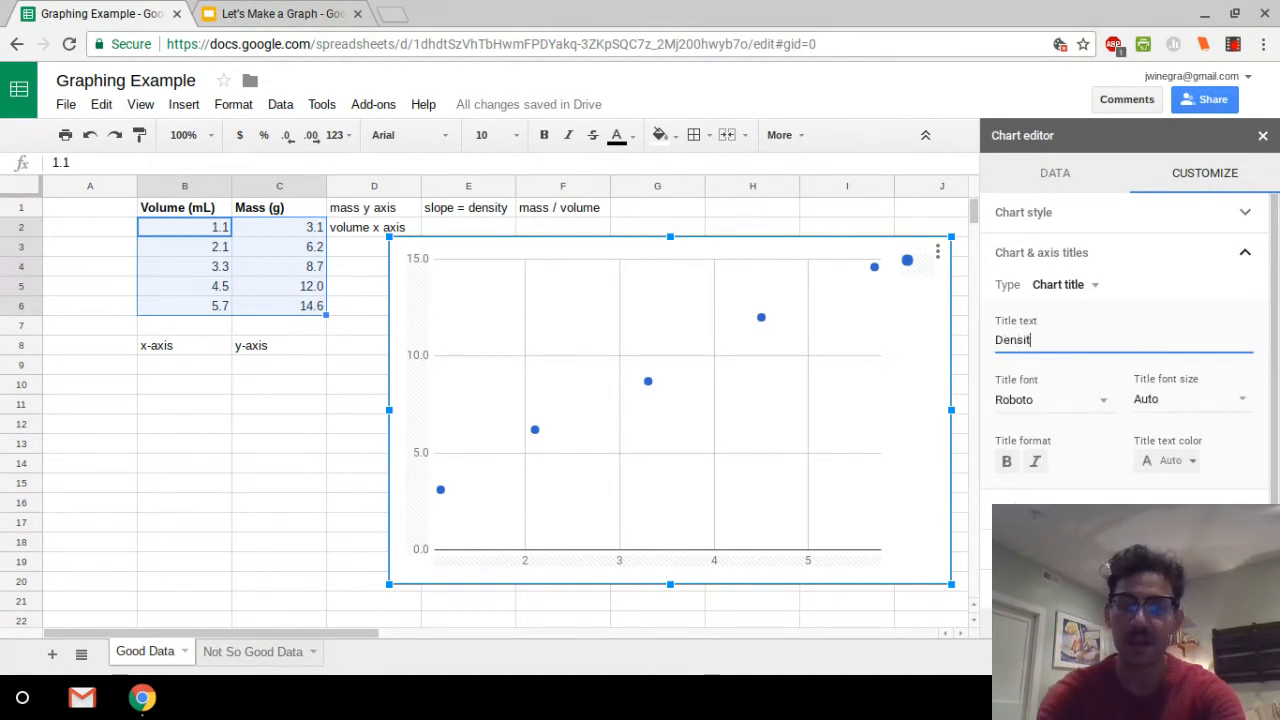
text(y of Something)
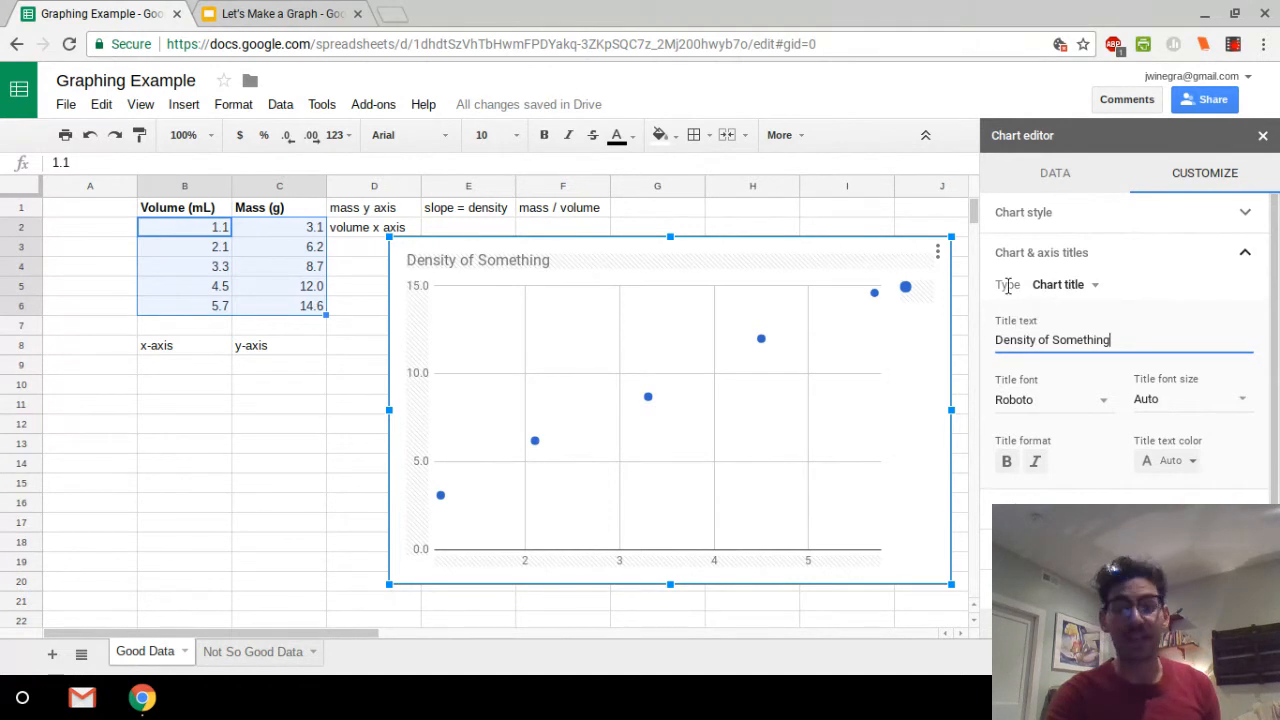
Set the chart's horizontal axis title to "Volume (mL)"
click(1070, 284)
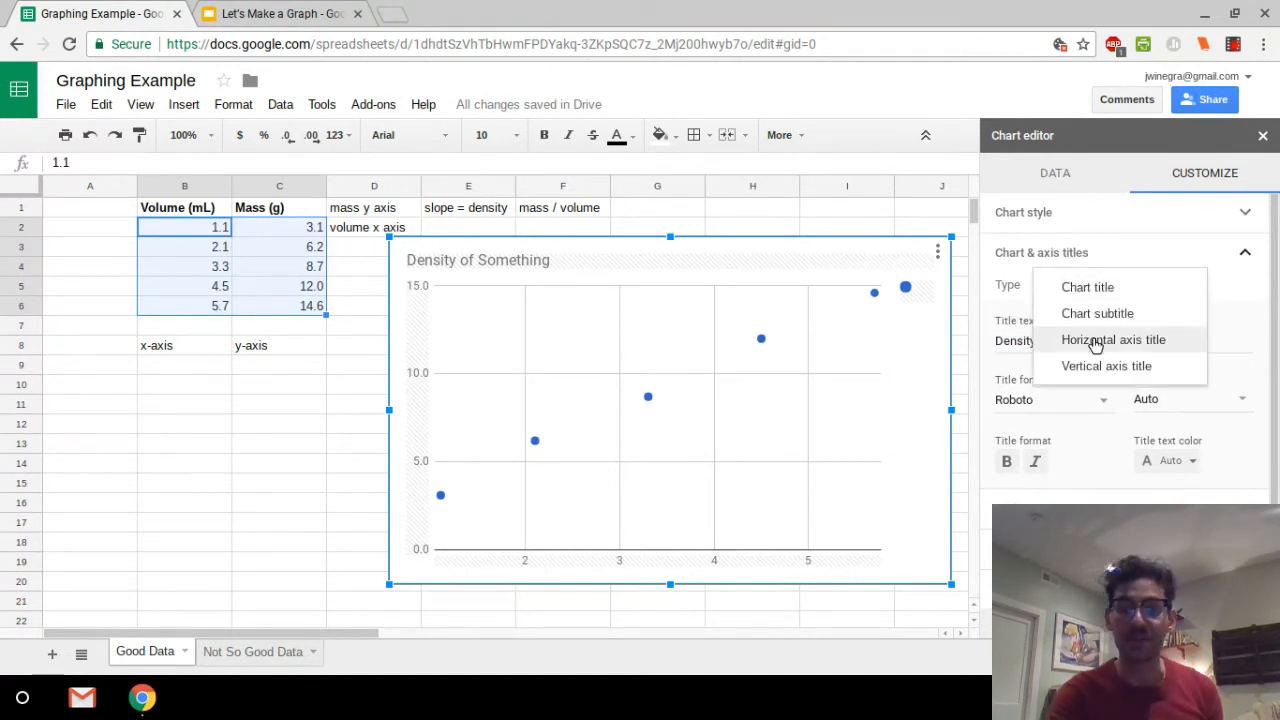
click(1095, 344)
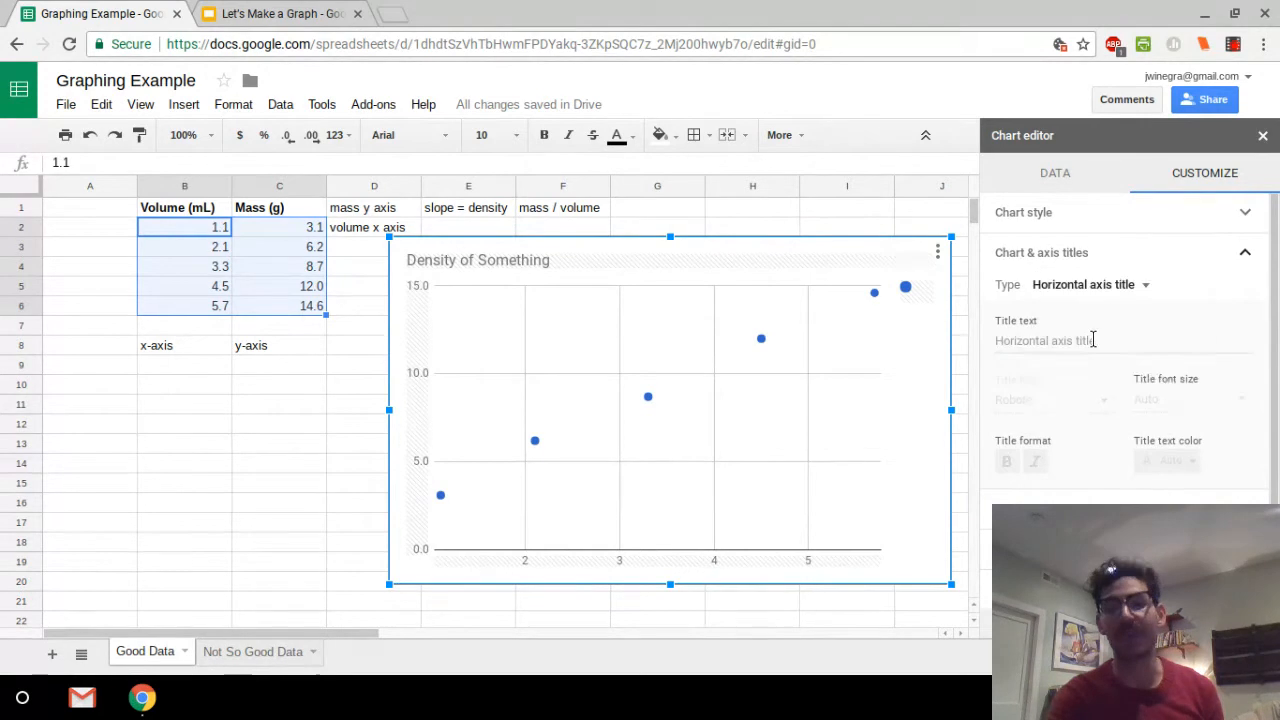
click(1066, 342)
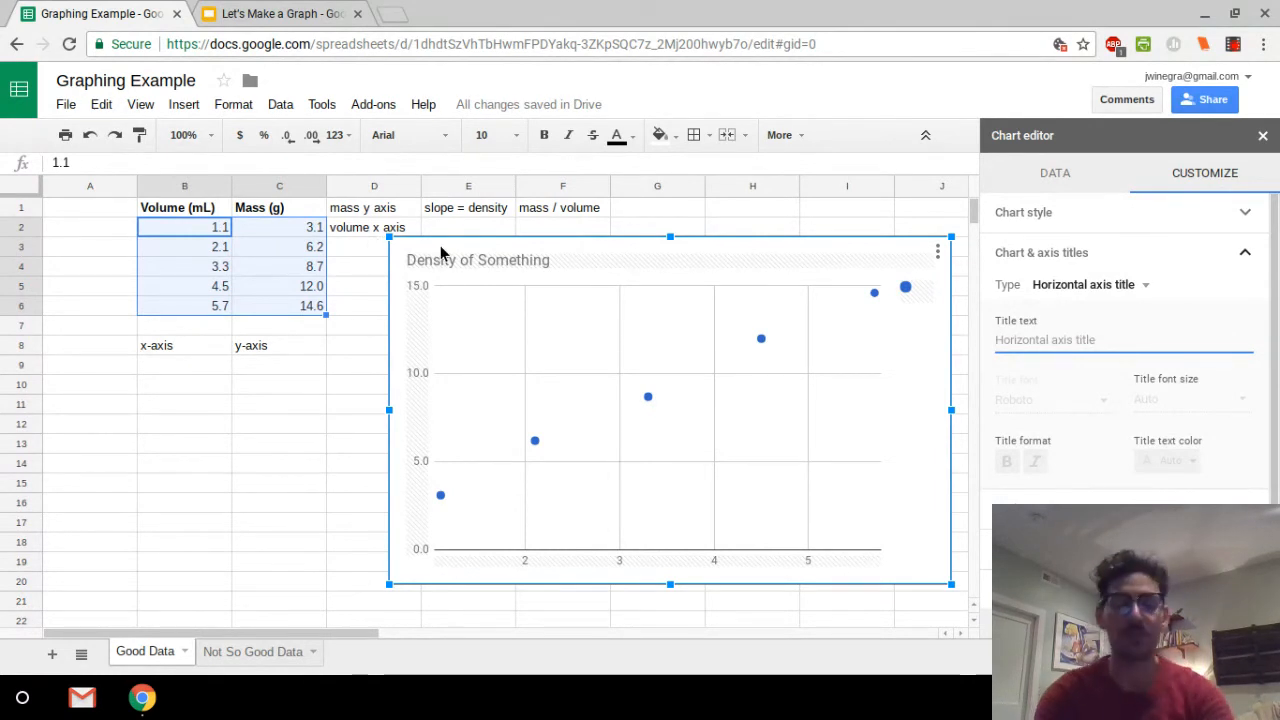
text(Volume)
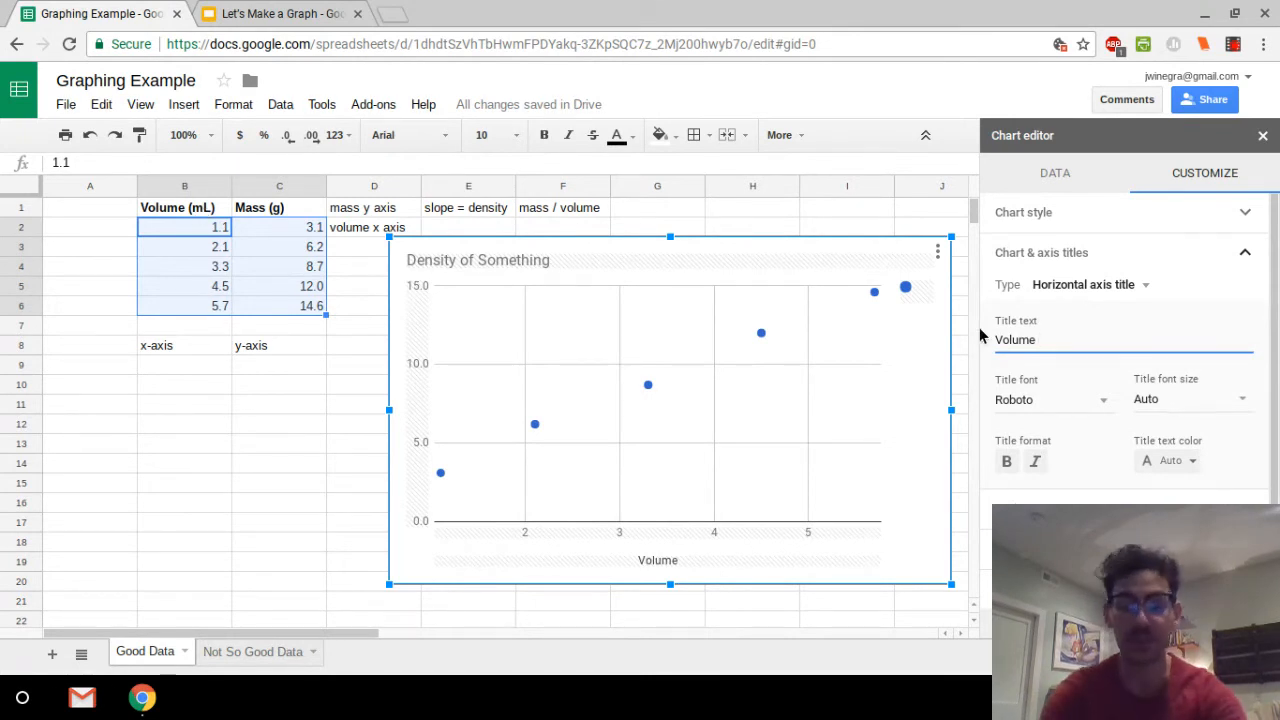
text((mL))
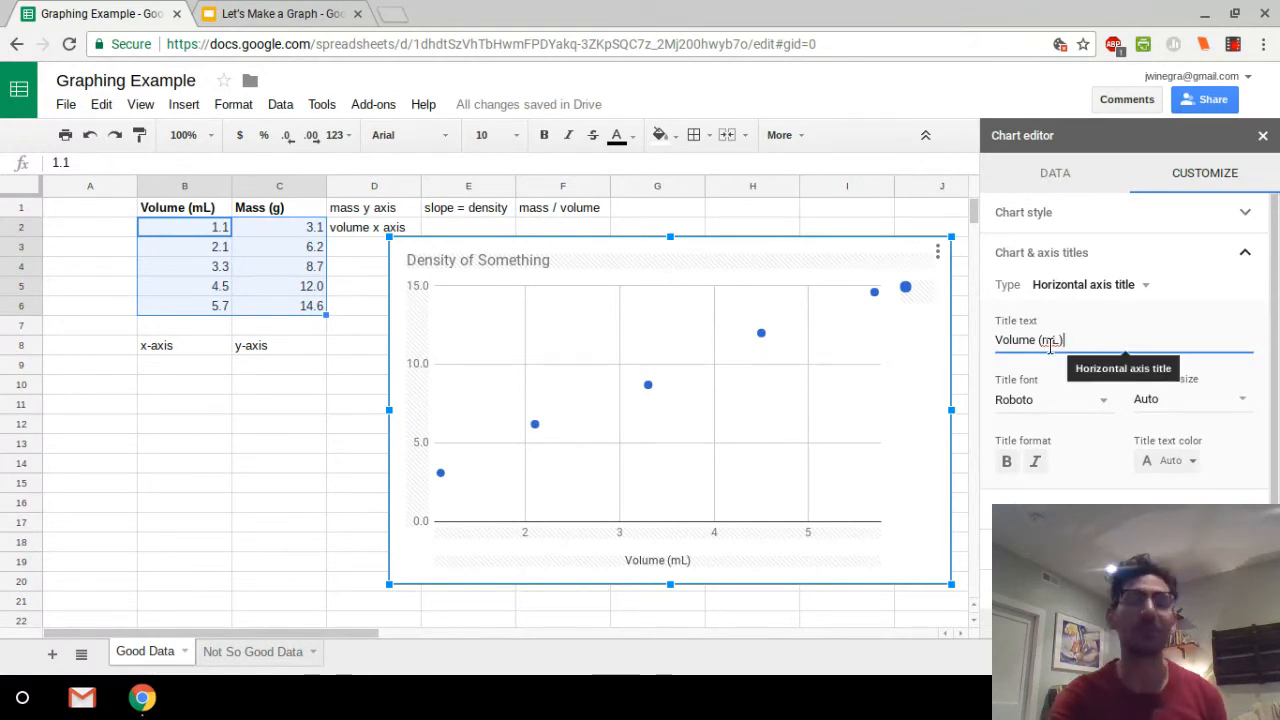
Set the chart's vertical axis title to "Mass (g)"
click(1098, 290)
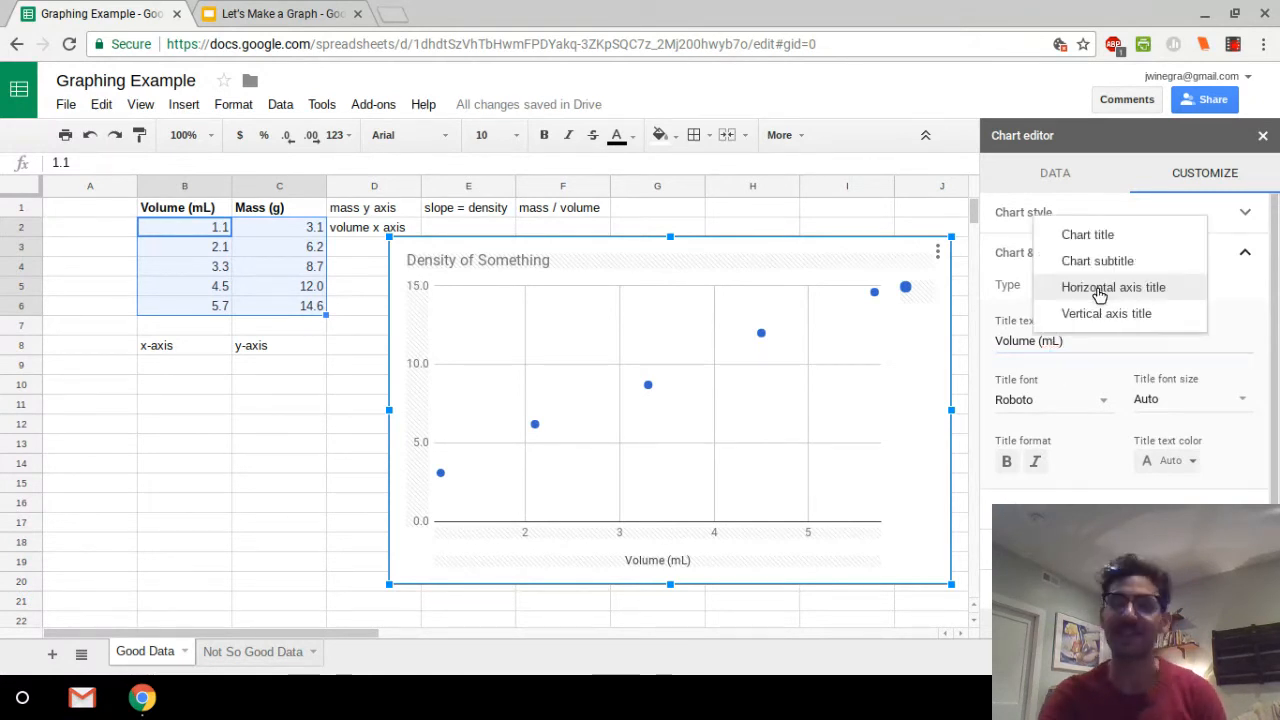
click(1103, 315)
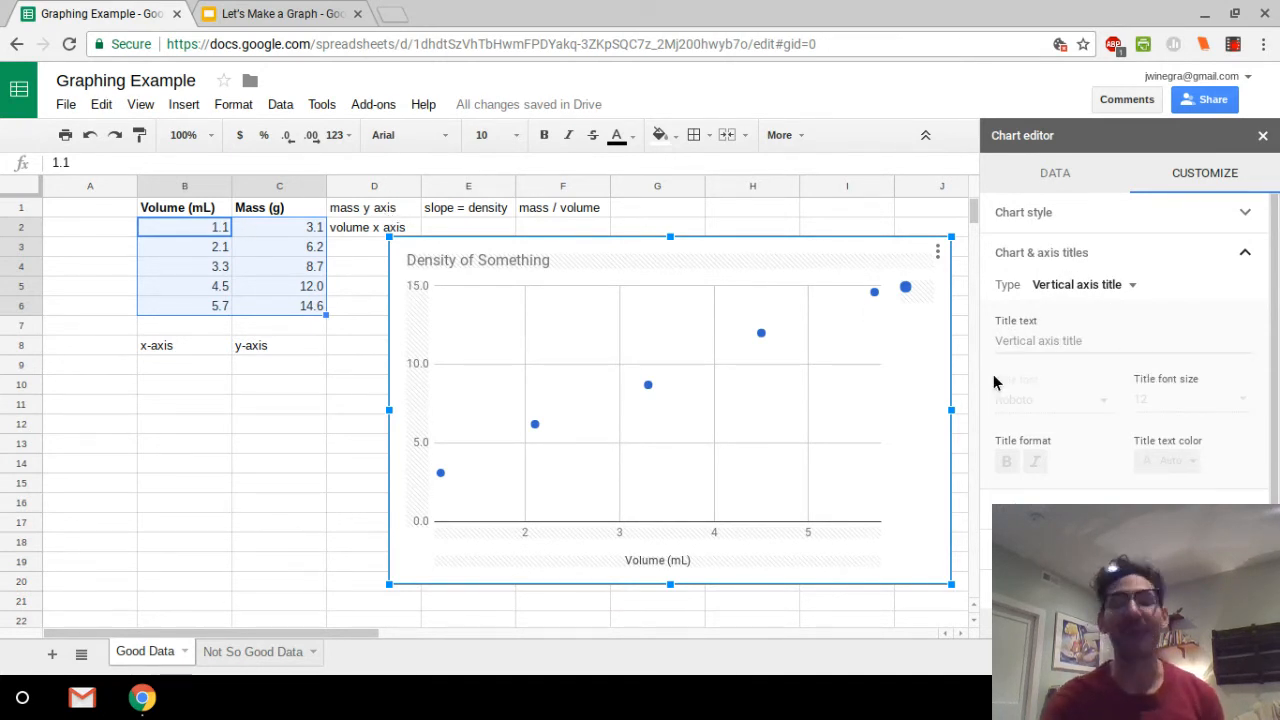
click(1030, 340)
text(Mass ()
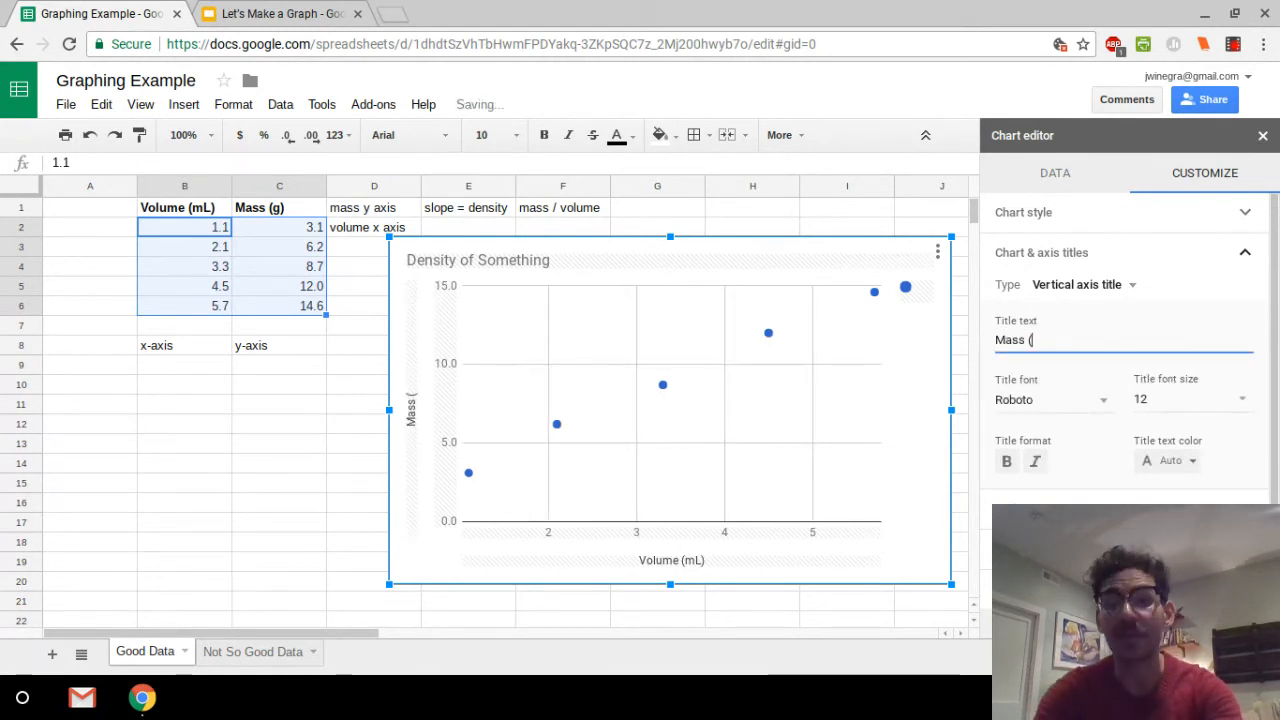
text(g))
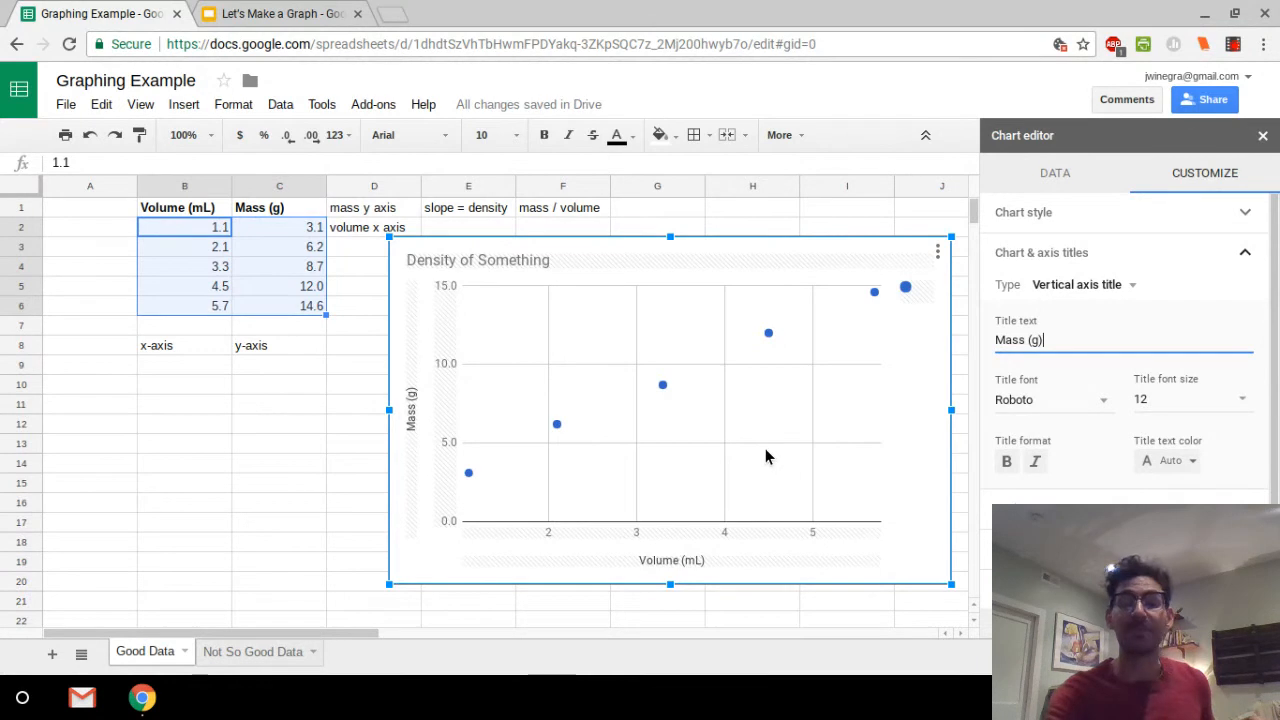
click(1245, 258)
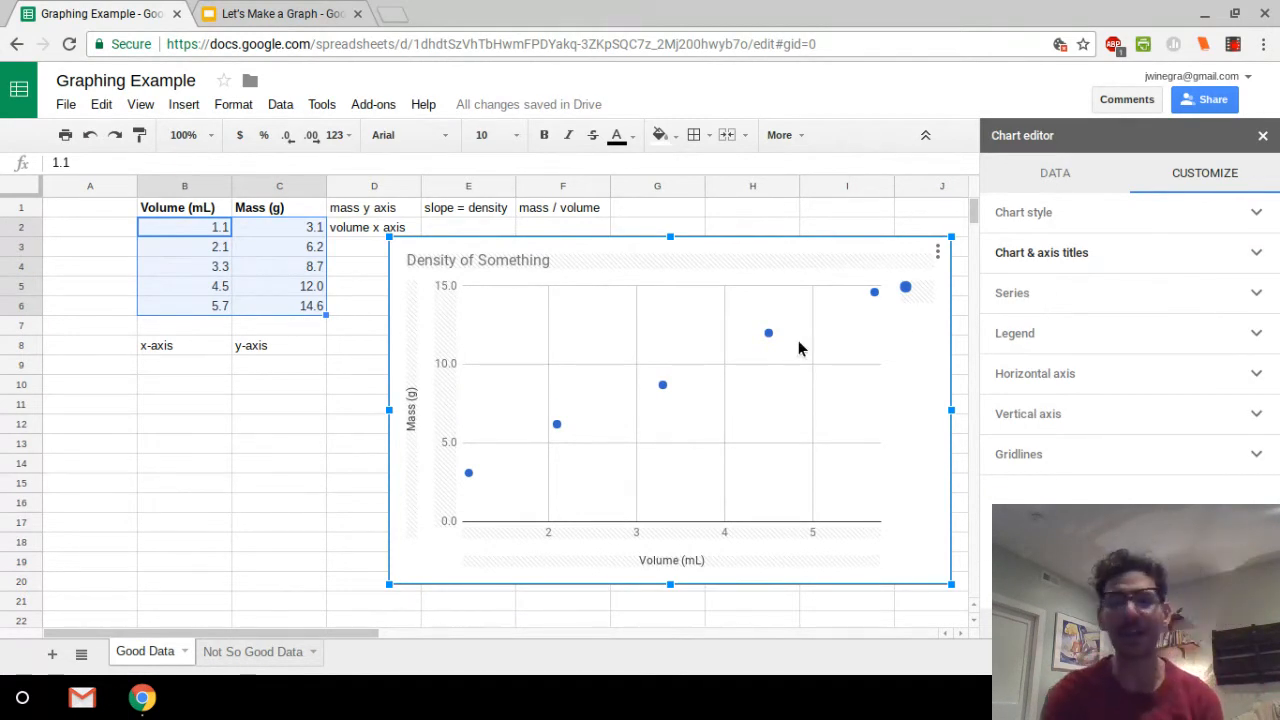
Add a linear trendline to the scatter chart's data series
click(768, 338)
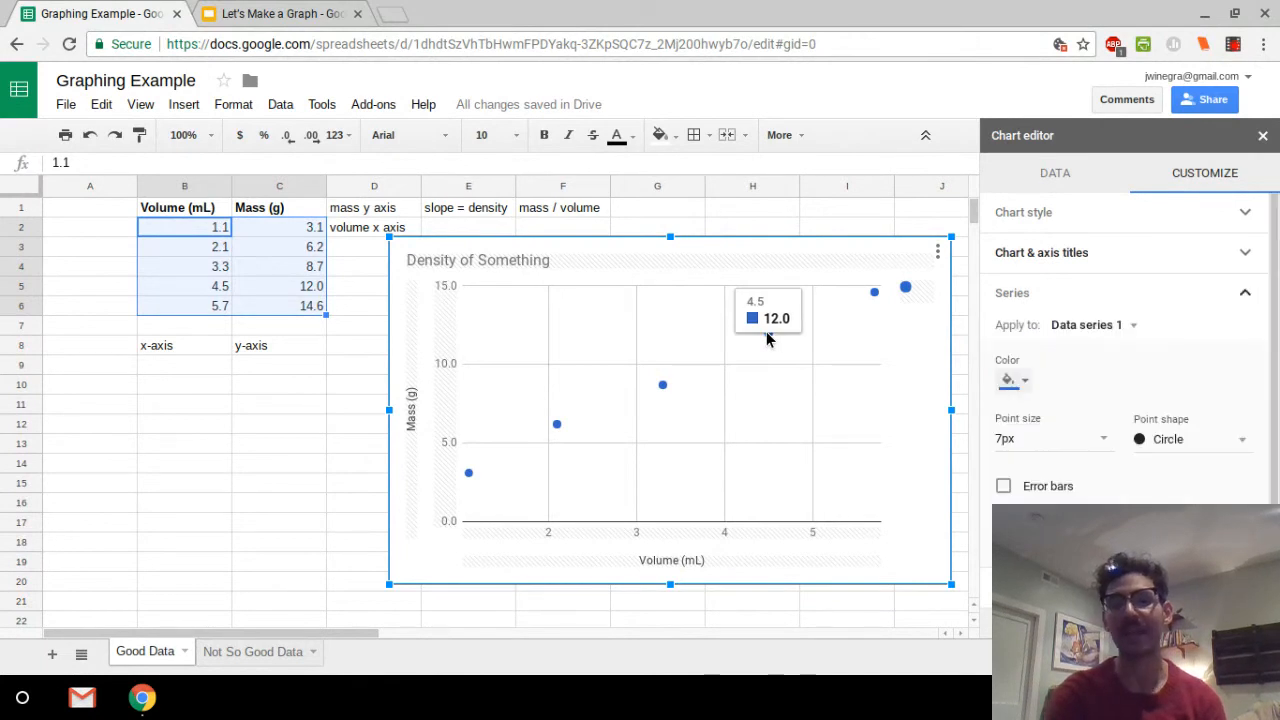
scroll(1120, 348, down, 2)
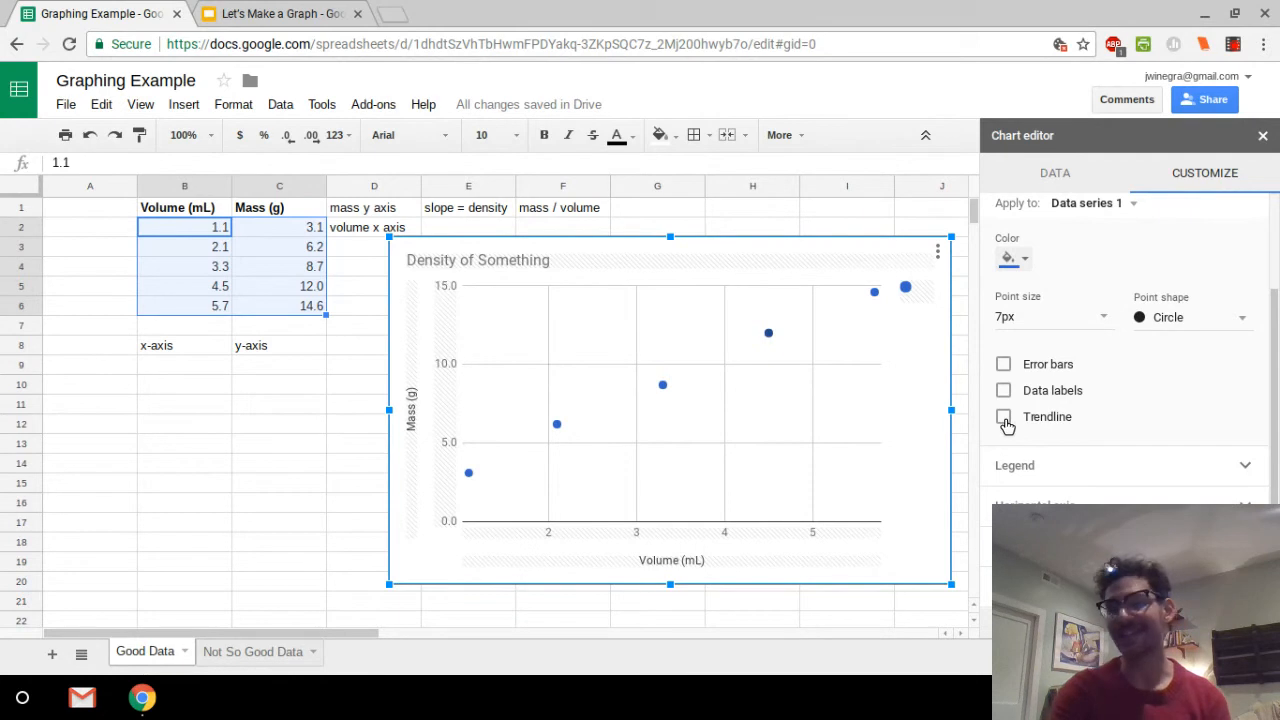
click(1004, 417)
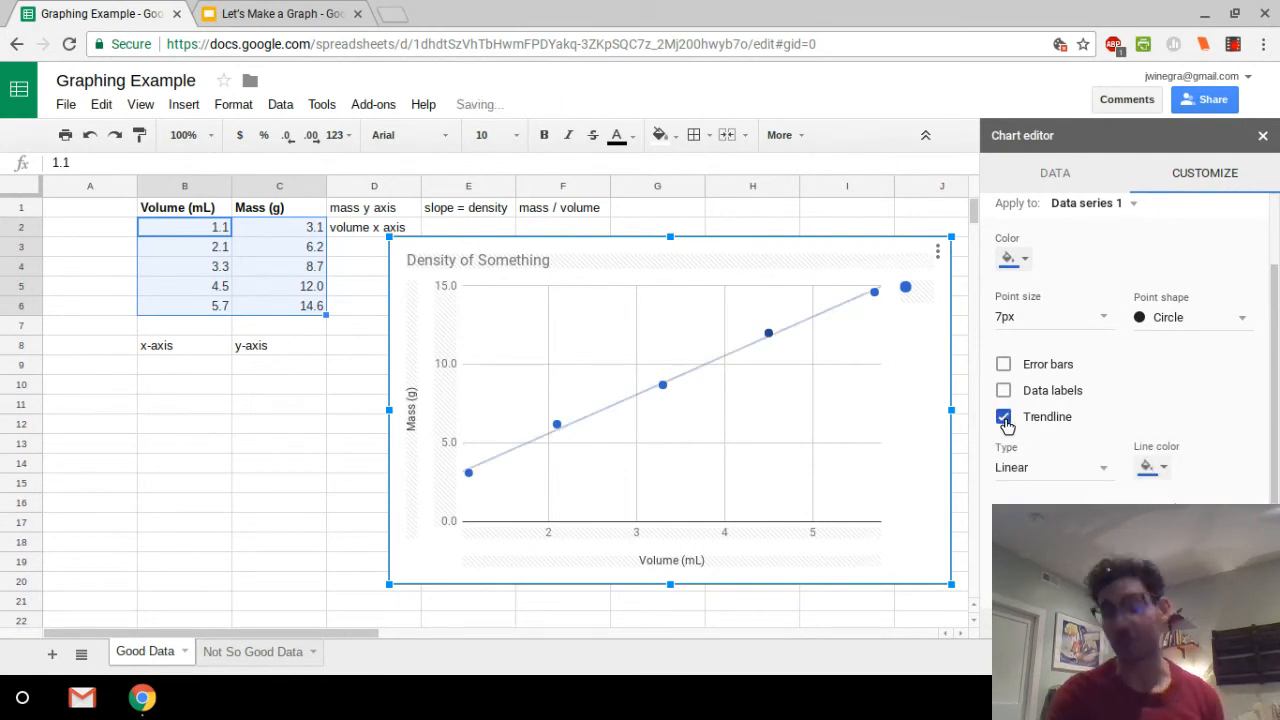
scroll(1098, 368, down, 3)
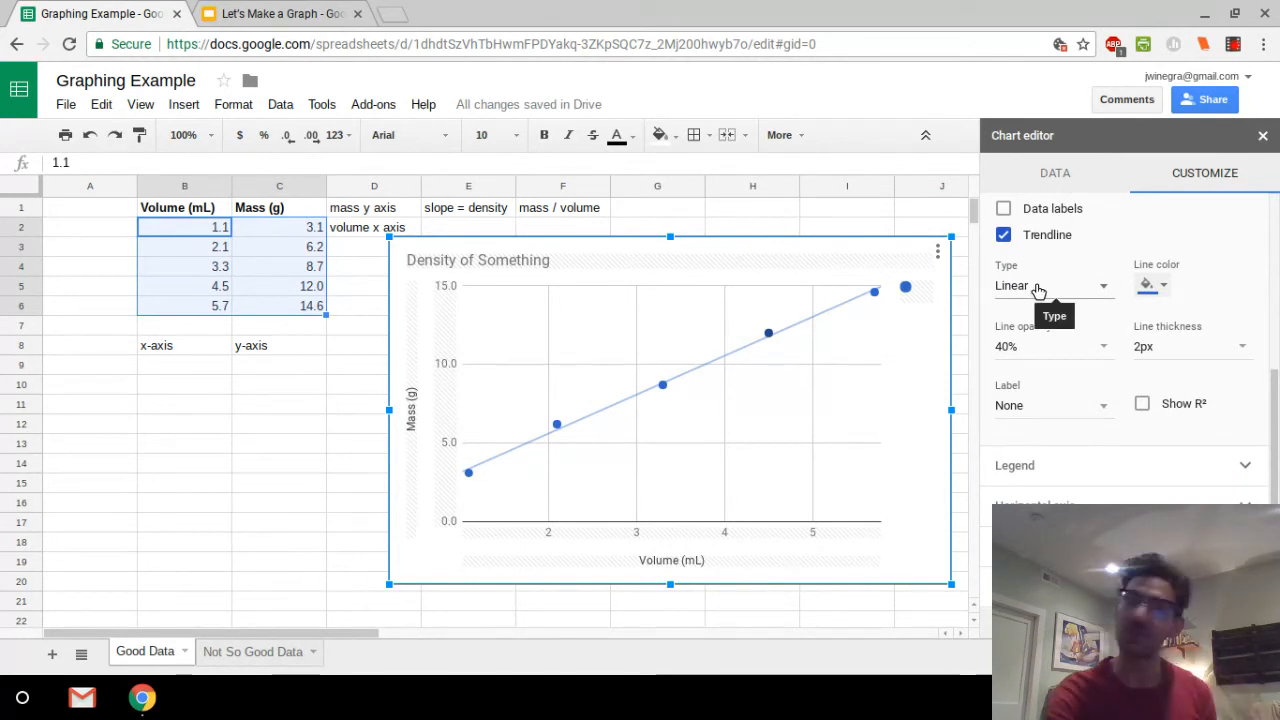
Keep the trendline type as Linear, and label the trendline with its equation and R² value
click(1038, 289)
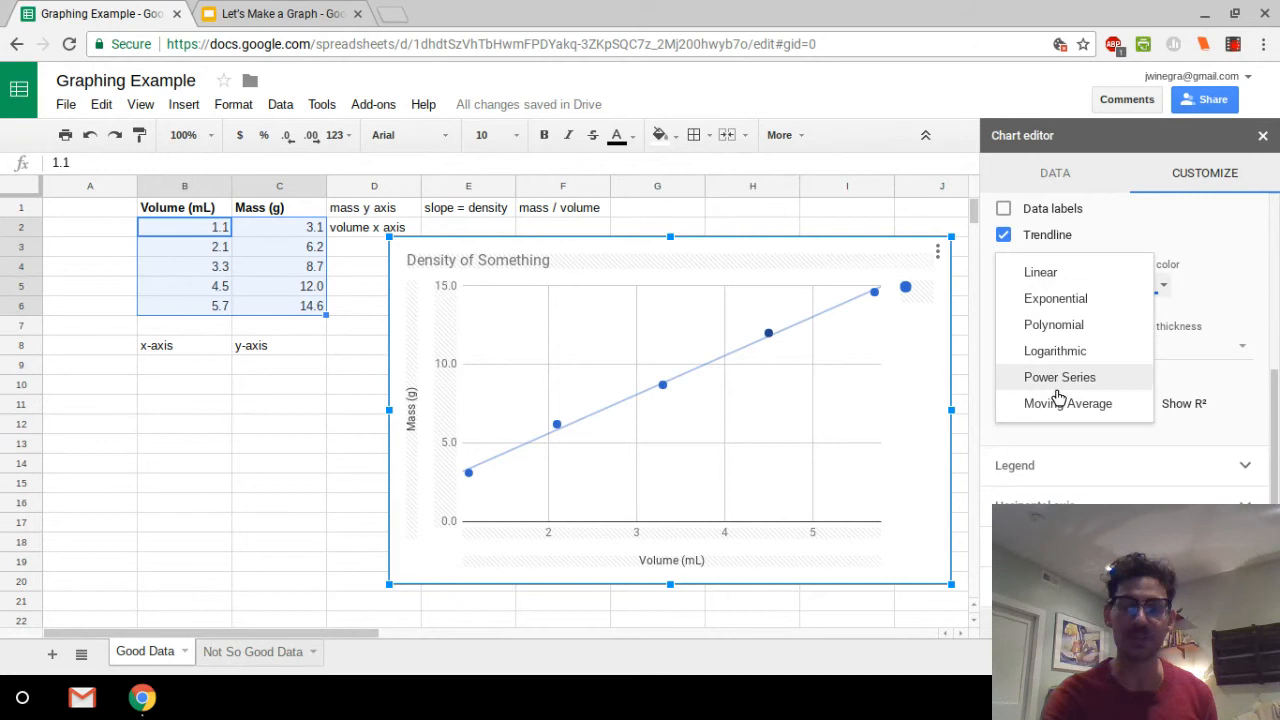
click(1040, 273)
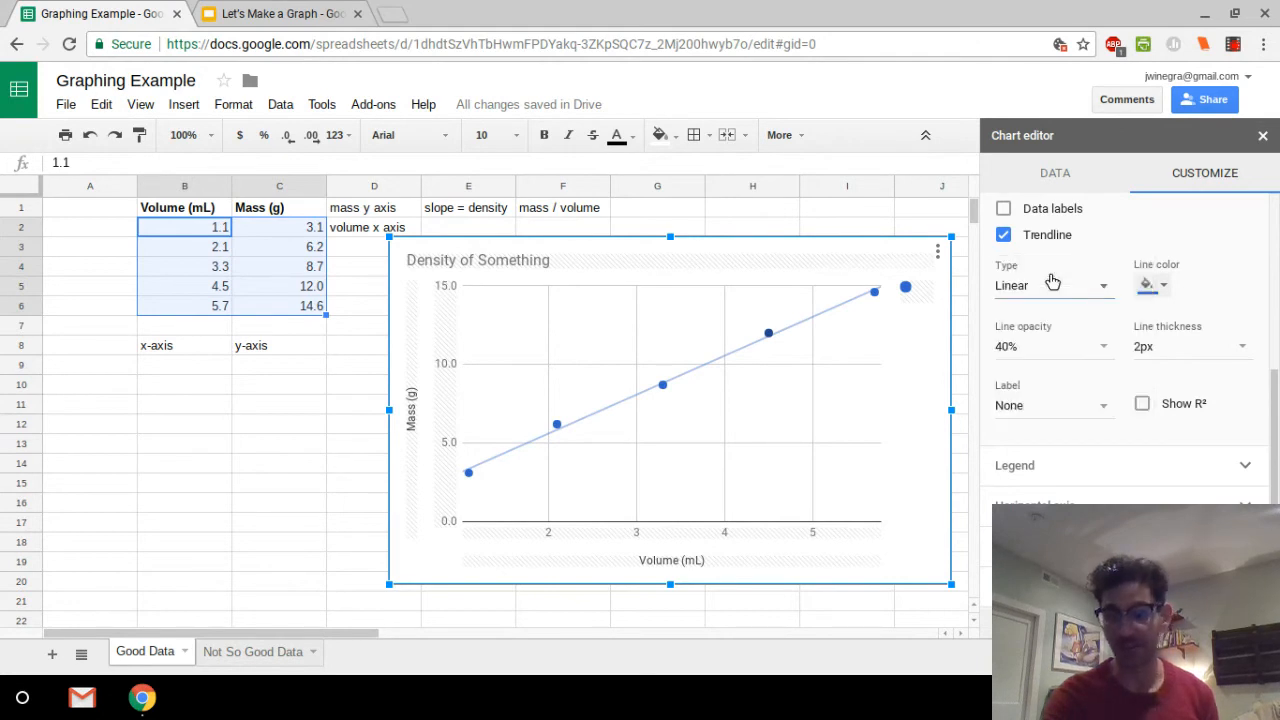
click(1063, 405)
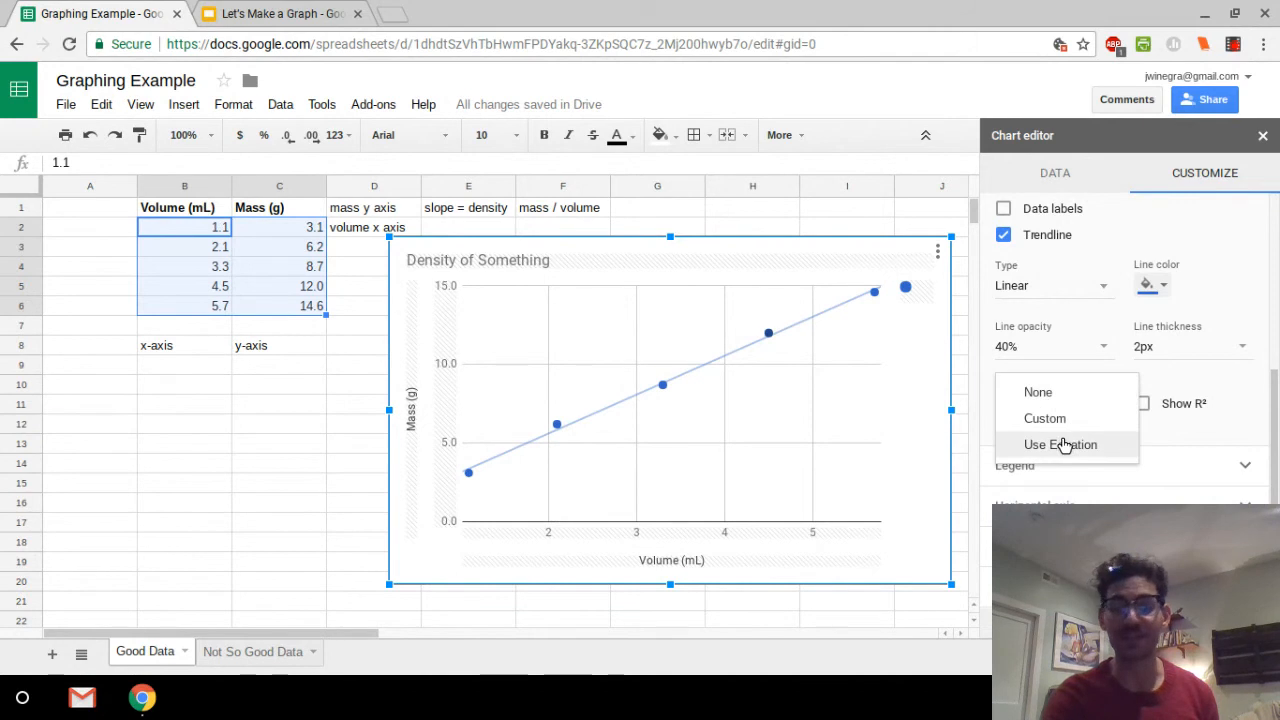
click(1063, 446)
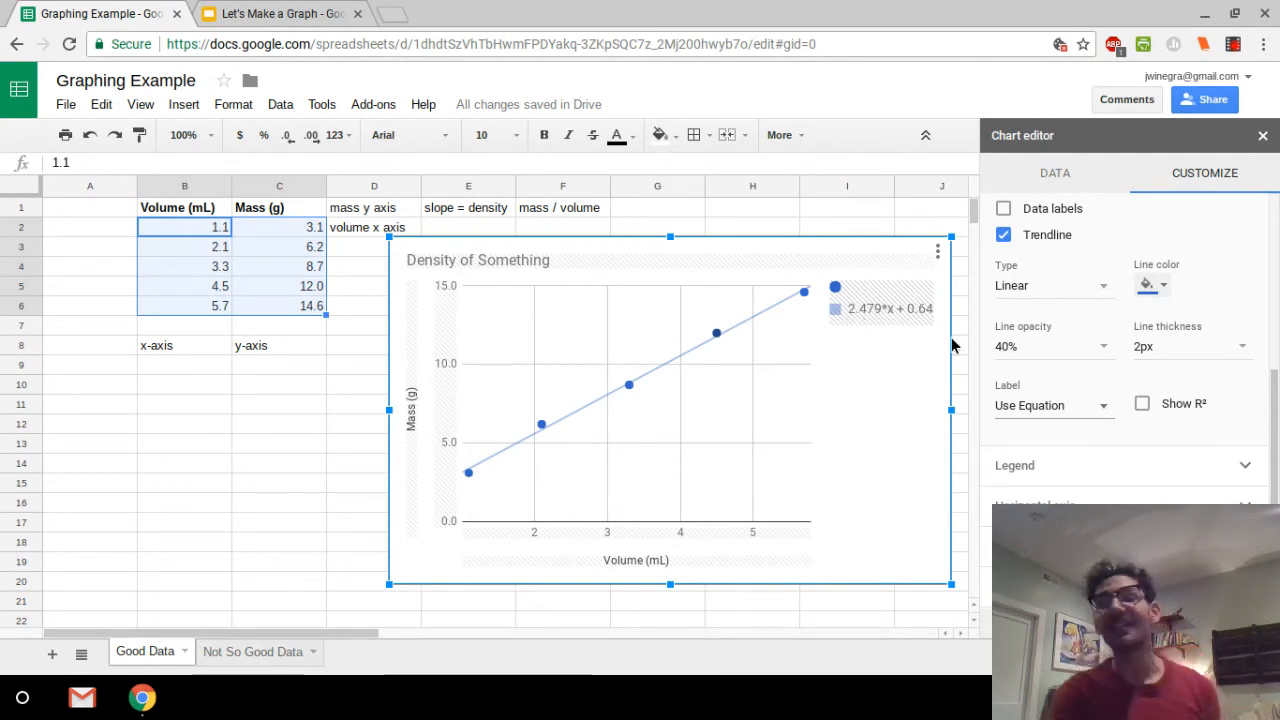
click(1143, 406)
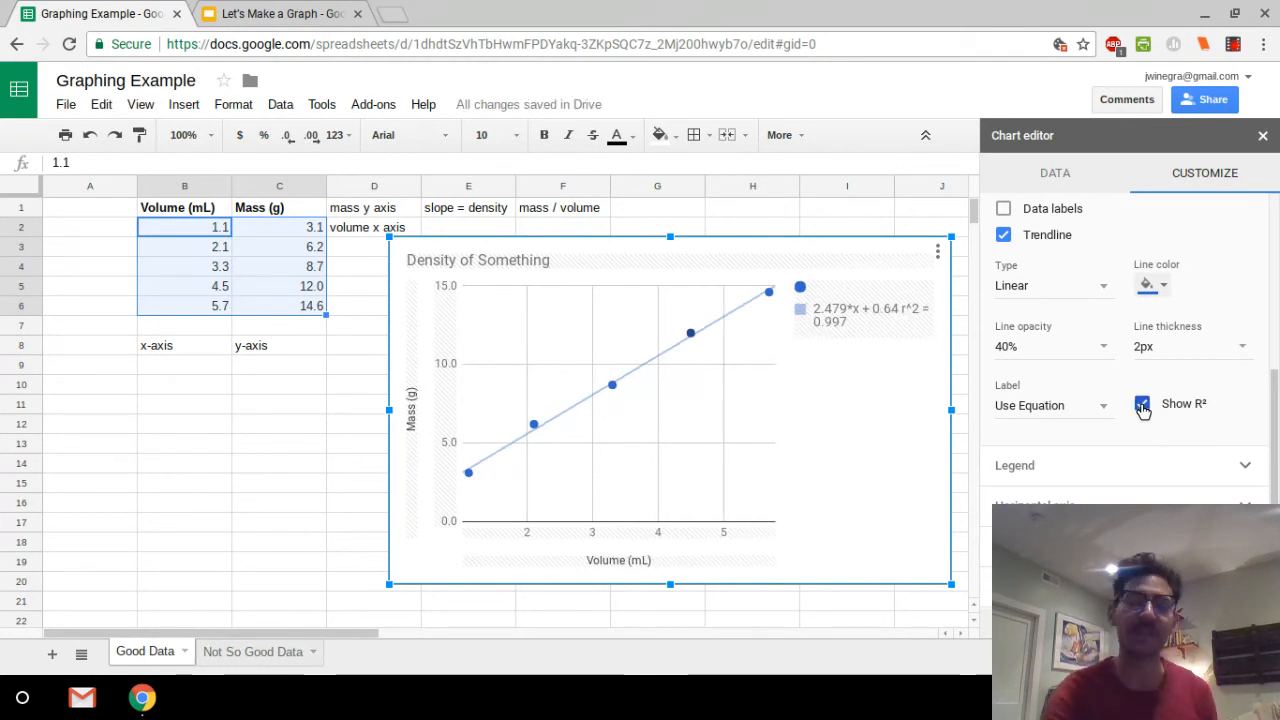
mouse_move(614, 392)
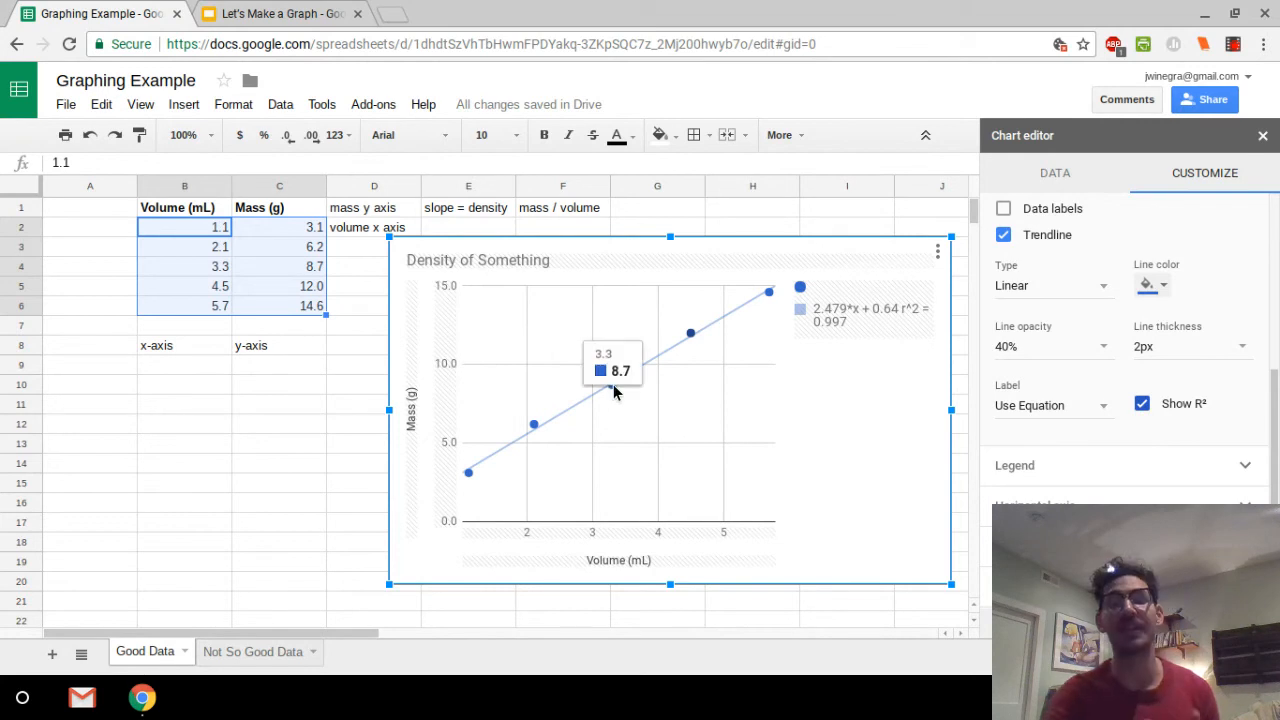